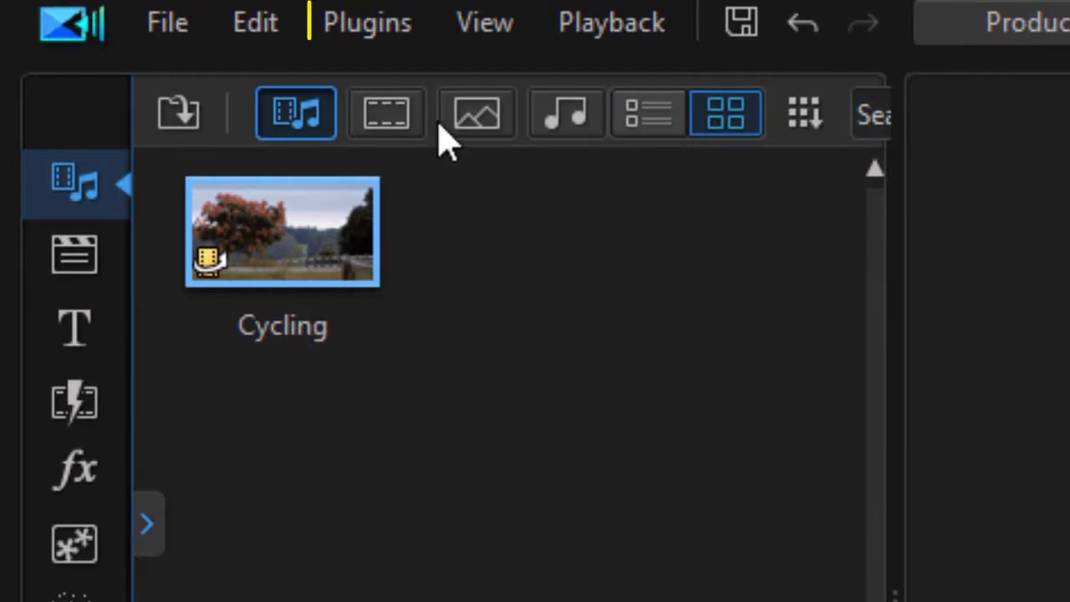
- Launch Action Camera Center on the Cycling clip from Plugins and expand Time Shift Effect
{"action": "left_click", "coordinate": [403, 48]}
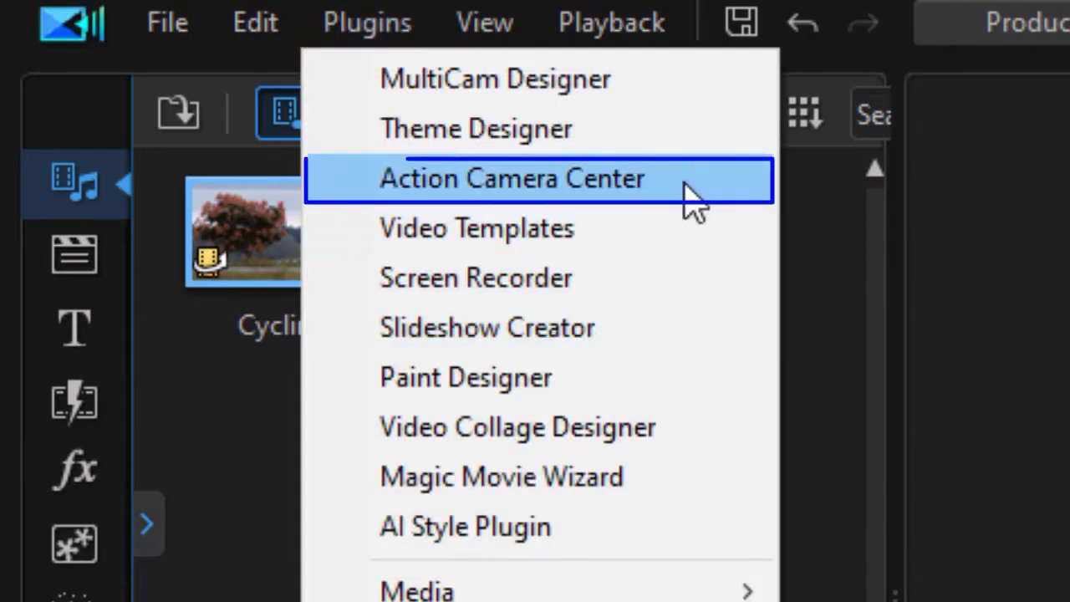
{"action": "left_click", "coordinate": [727, 197]}
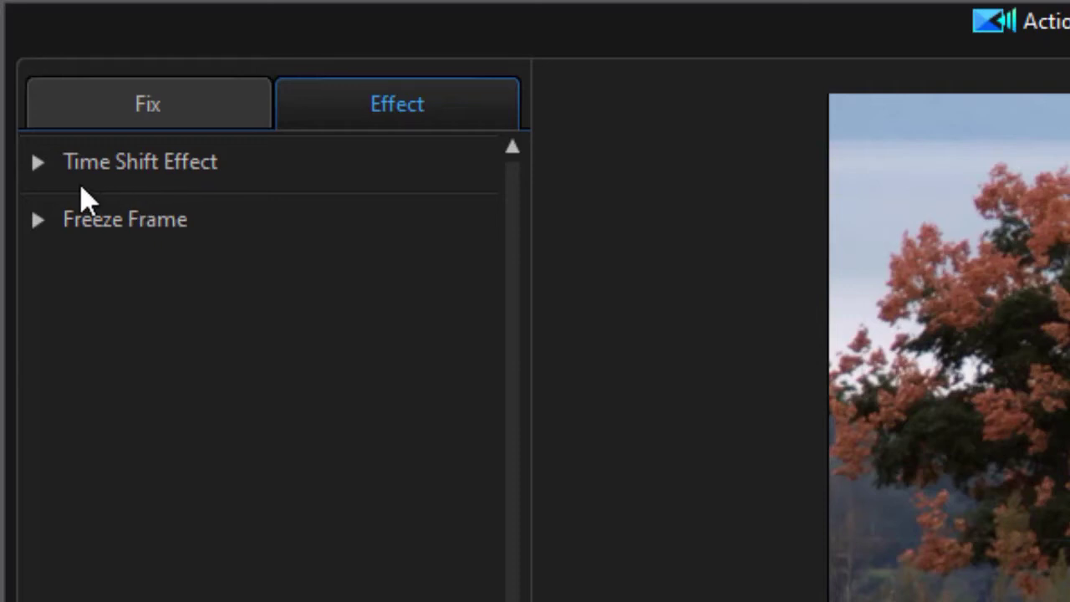
{"action": "left_click", "coordinate": [36, 168]}
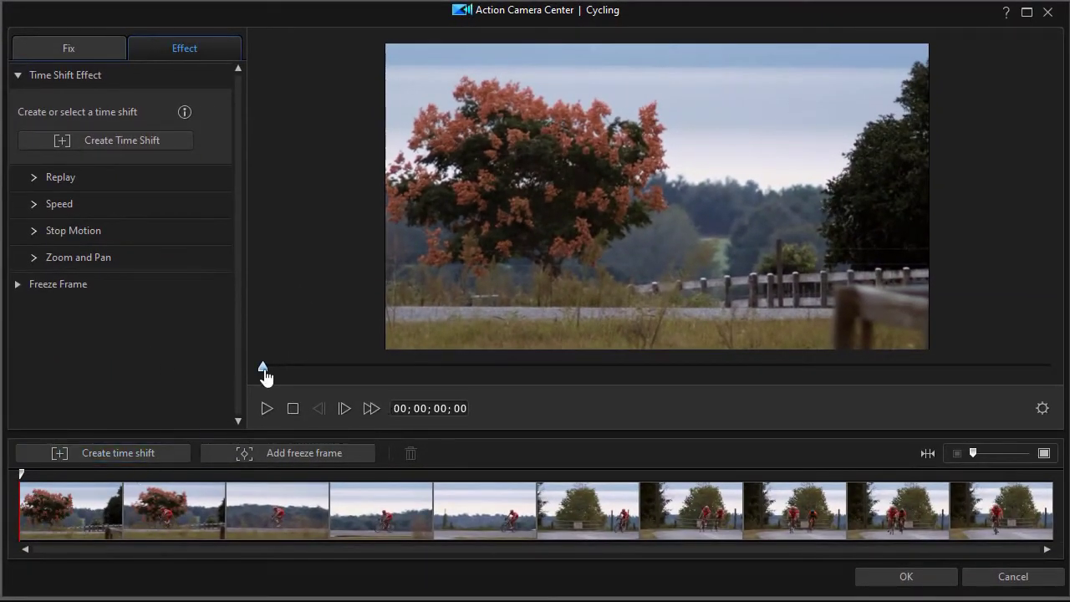
- Create a 1.000X time shift segment at 00;00;12;01, where the rider rounds the bend
{"action": "left_click_drag", "start_coordinate": [263, 367], "coordinate": [594, 398]}
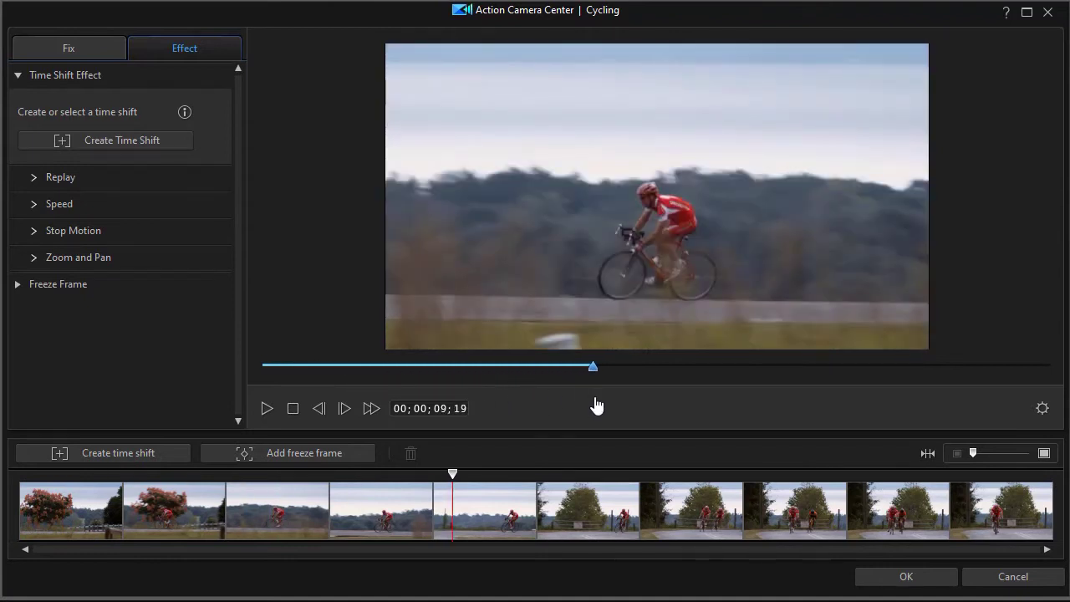
{"action": "left_click_drag", "start_coordinate": [451, 475], "coordinate": [560, 475]}
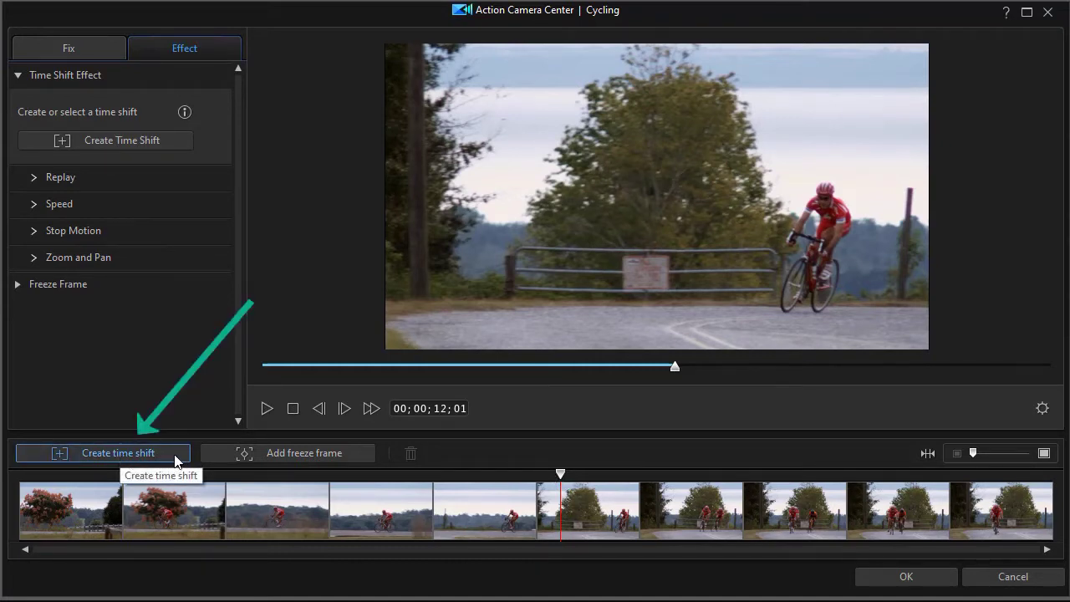
{"action": "left_click", "coordinate": [160, 142]}
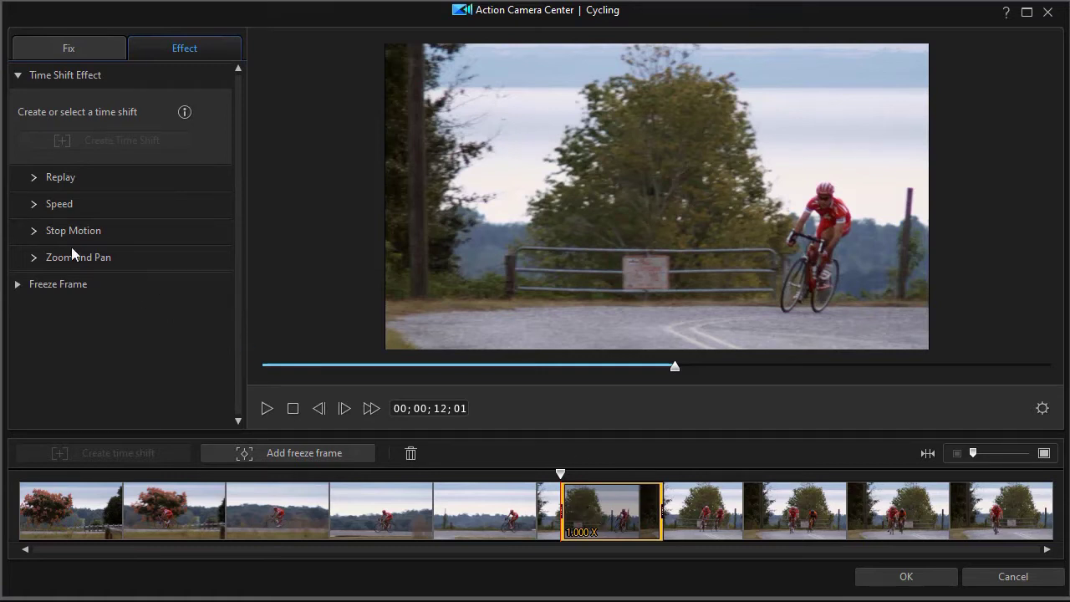
- Show the Speed settings and stretch the time shift segment to a 00;00;05;00 duration
{"action": "left_click", "coordinate": [34, 205]}
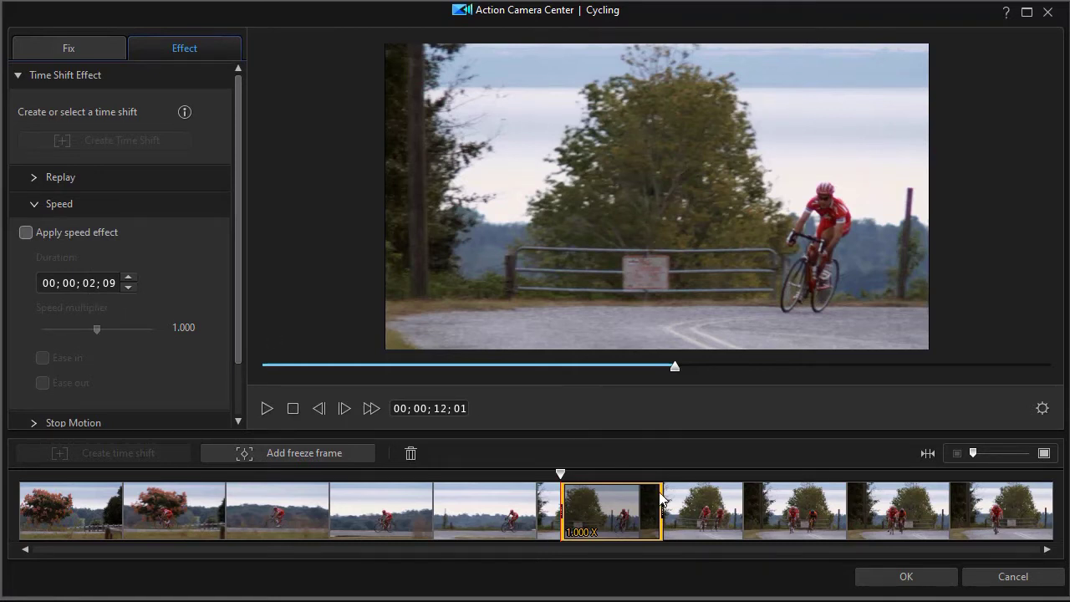
{"action": "left_click_drag", "start_coordinate": [661, 501], "coordinate": [724, 503]}
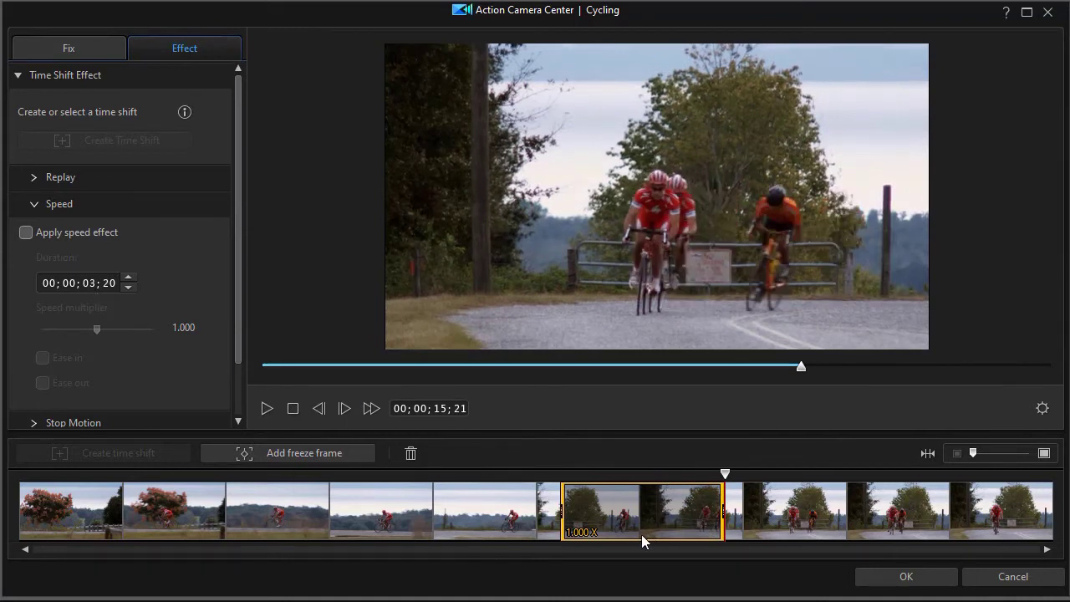
{"action": "left_click", "coordinate": [560, 507]}
{"action": "left_click_drag", "start_coordinate": [559, 507], "coordinate": [500, 514]}
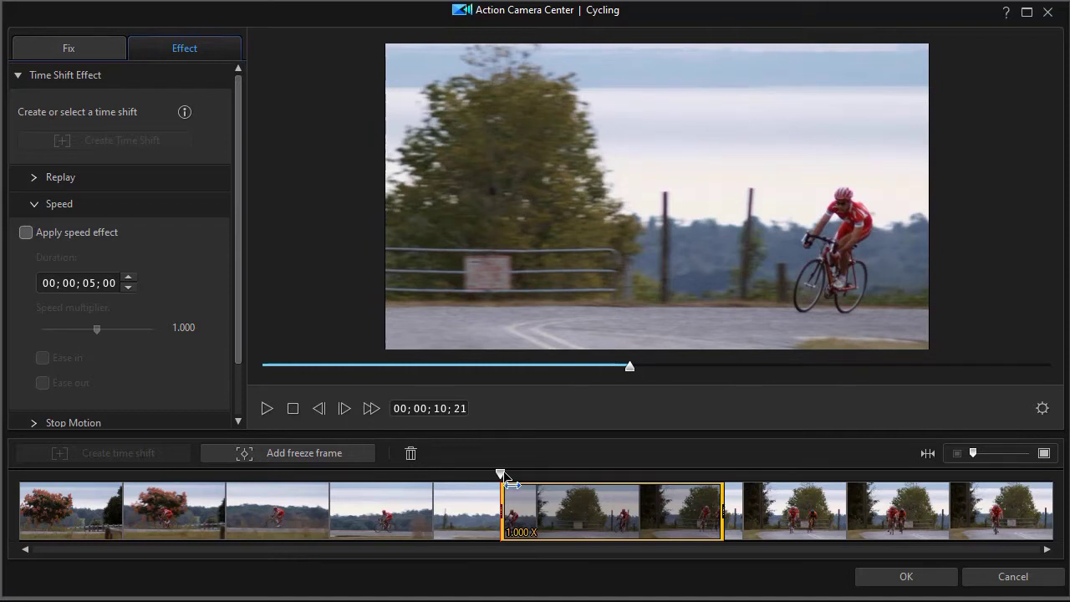
{"action": "left_click_drag", "start_coordinate": [500, 481], "coordinate": [464, 478]}
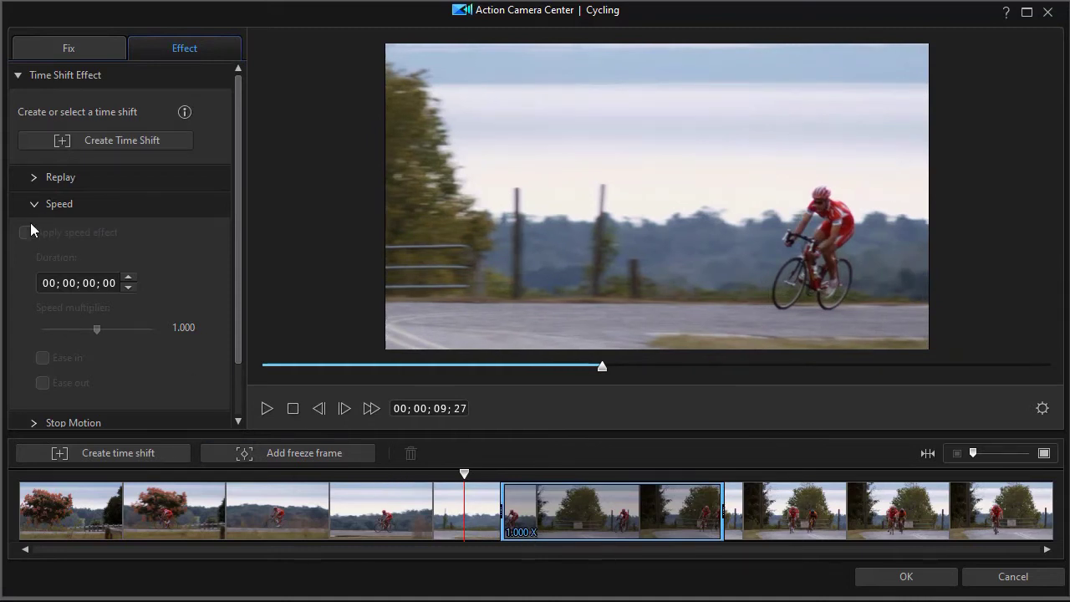
- Apply the speed effect to the five-second segment and preview playback through it
{"action": "left_click", "coordinate": [583, 509]}
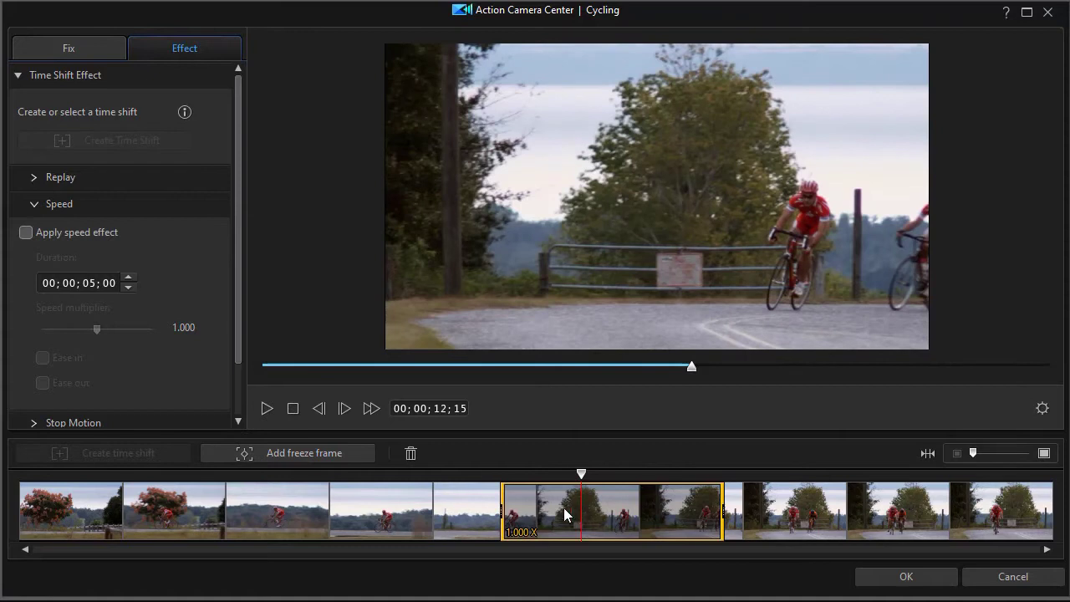
{"action": "left_click", "coordinate": [26, 235]}
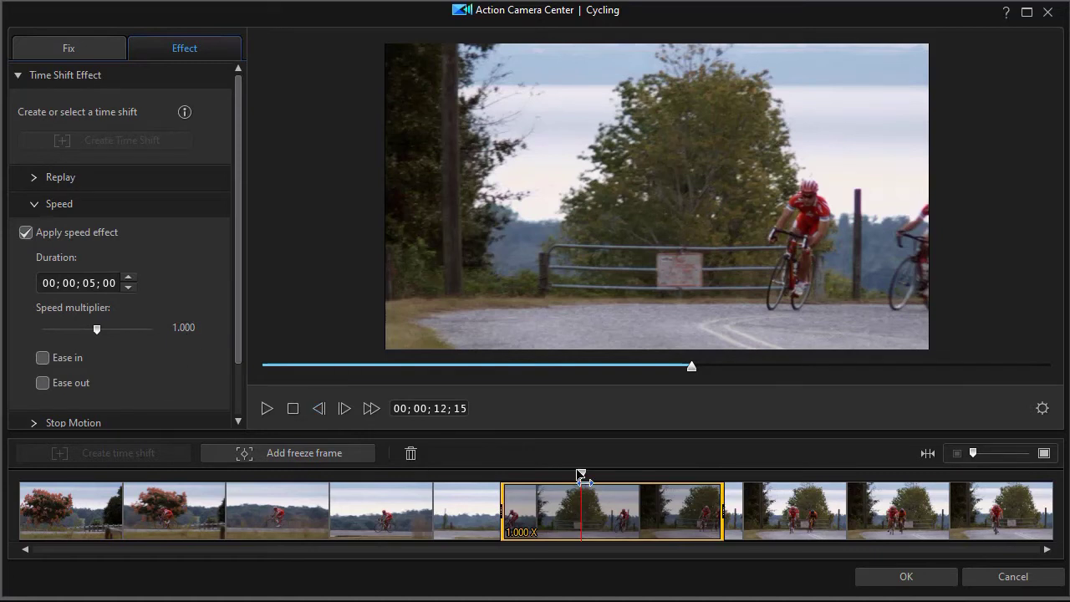
{"action": "left_click_drag", "start_coordinate": [582, 474], "coordinate": [465, 477]}
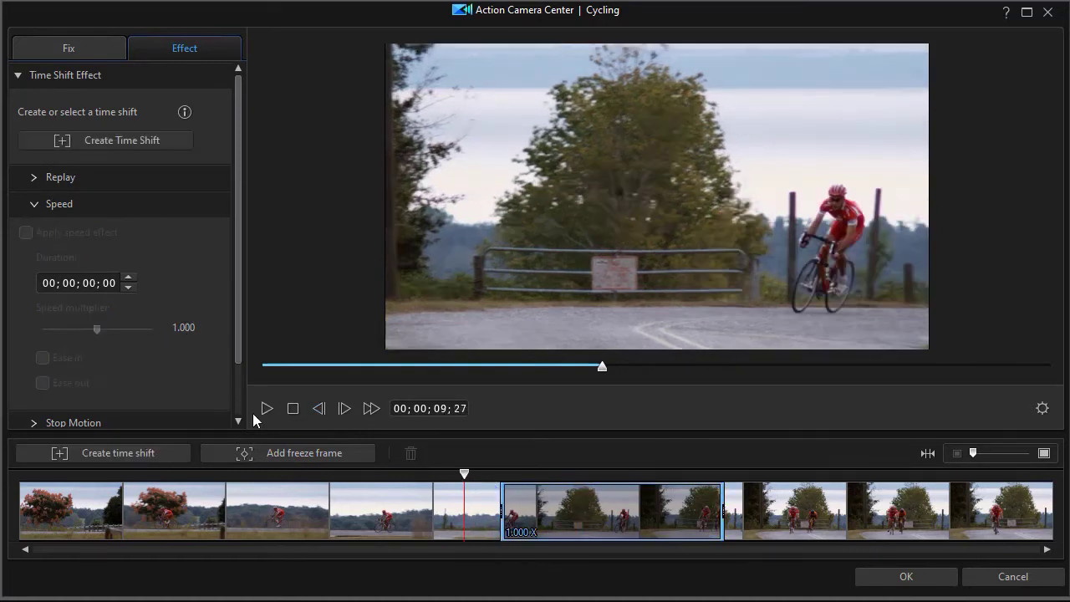
{"action": "left_click", "coordinate": [266, 410]}
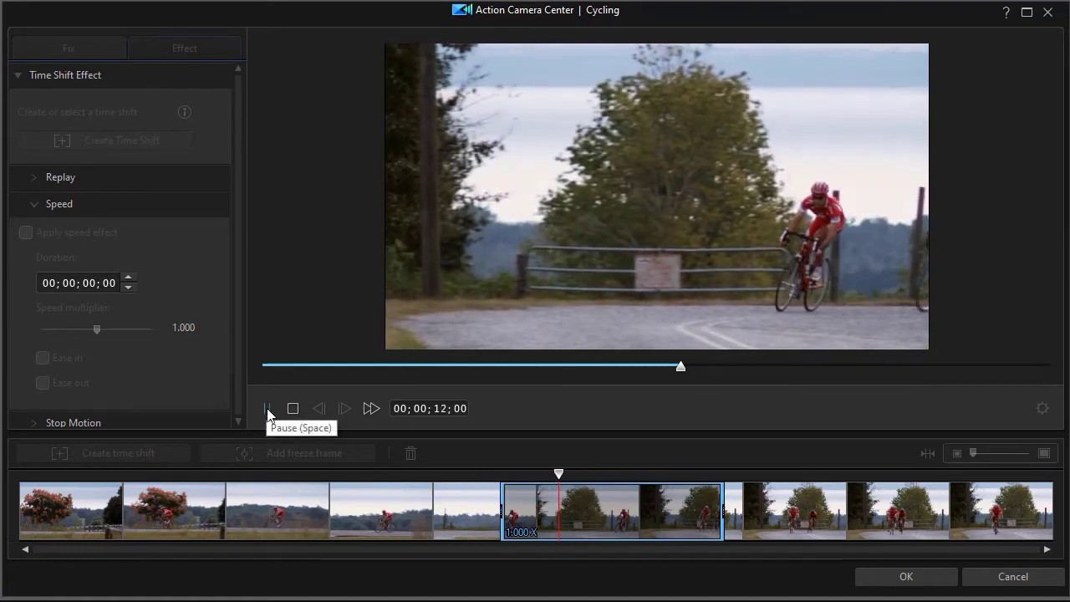
{"action": "left_click", "coordinate": [293, 409]}
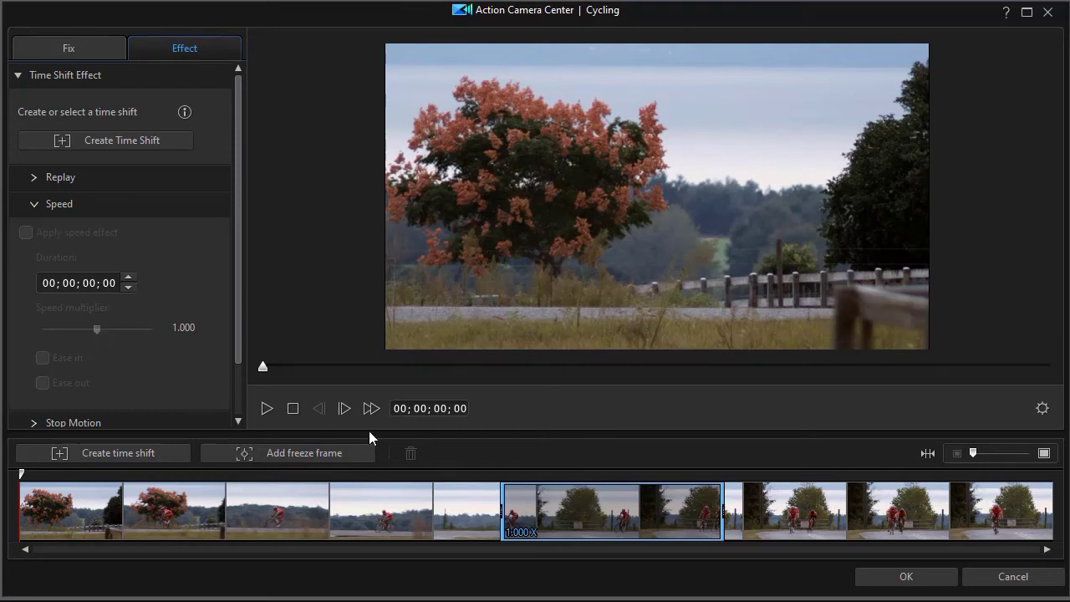
{"action": "left_click", "coordinate": [612, 512]}
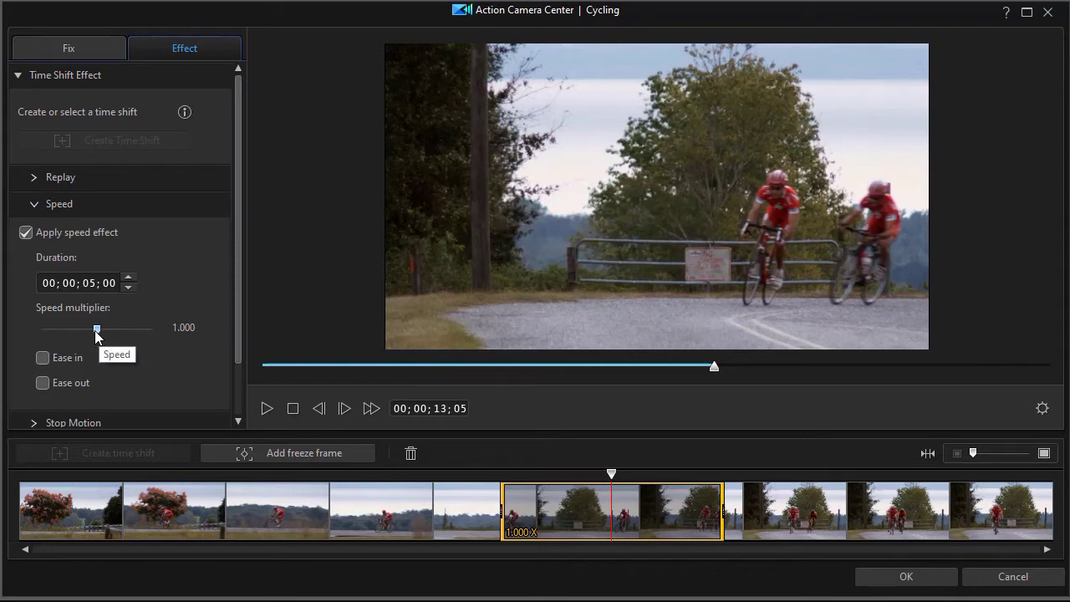
- Set the segment duration to 00;00;07;00, slowing it to a 0.714× speed multiplier
{"action": "mouse_move", "coordinate": [98, 330]}
{"action": "left_mouse_down"}
{"action": "mouse_move", "coordinate": [84, 332]}
{"action": "mouse_move", "coordinate": [98, 330]}
{"action": "left_mouse_up"}
{"action": "left_click", "coordinate": [90, 284]}
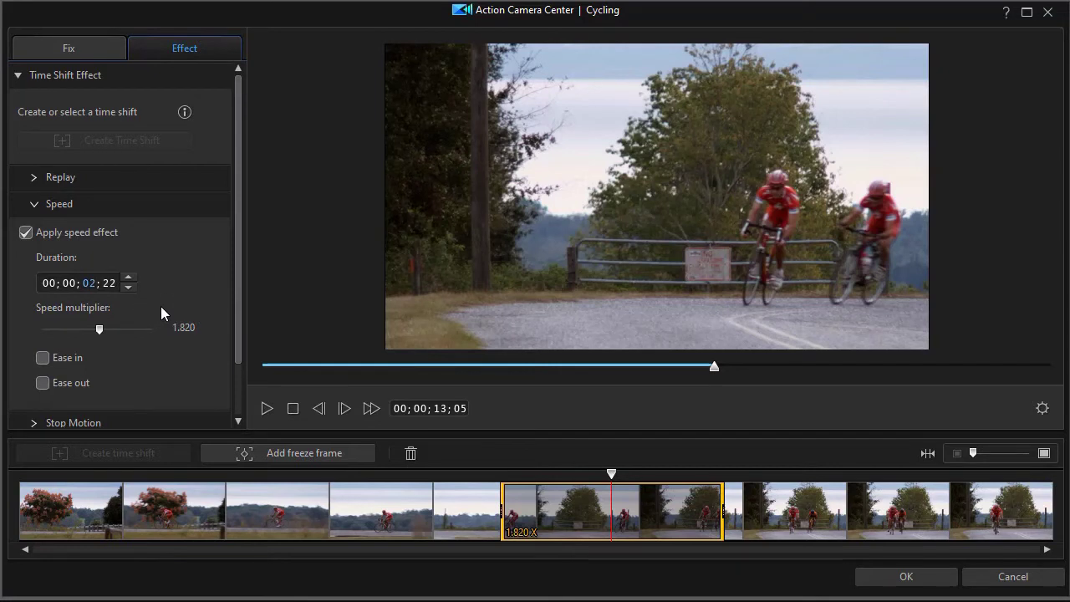
{"action": "type", "text": "7"}
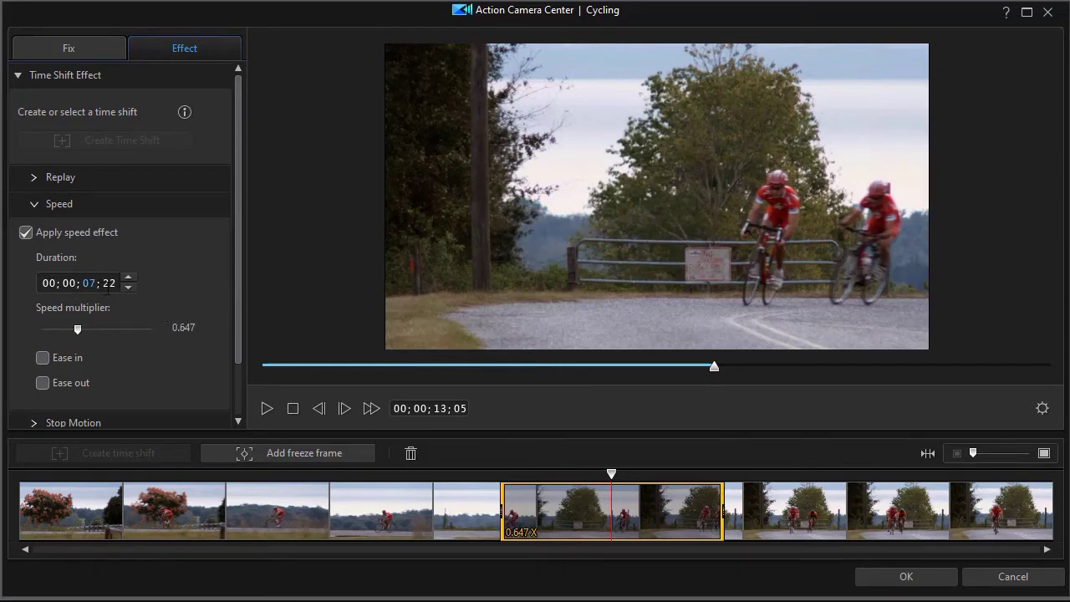
{"action": "left_click", "coordinate": [109, 284]}
{"action": "type", "text": "00"}
- Preview the slowed segment from just before it, then reselect the segment
{"action": "left_click_drag", "start_coordinate": [614, 476], "coordinate": [460, 475]}
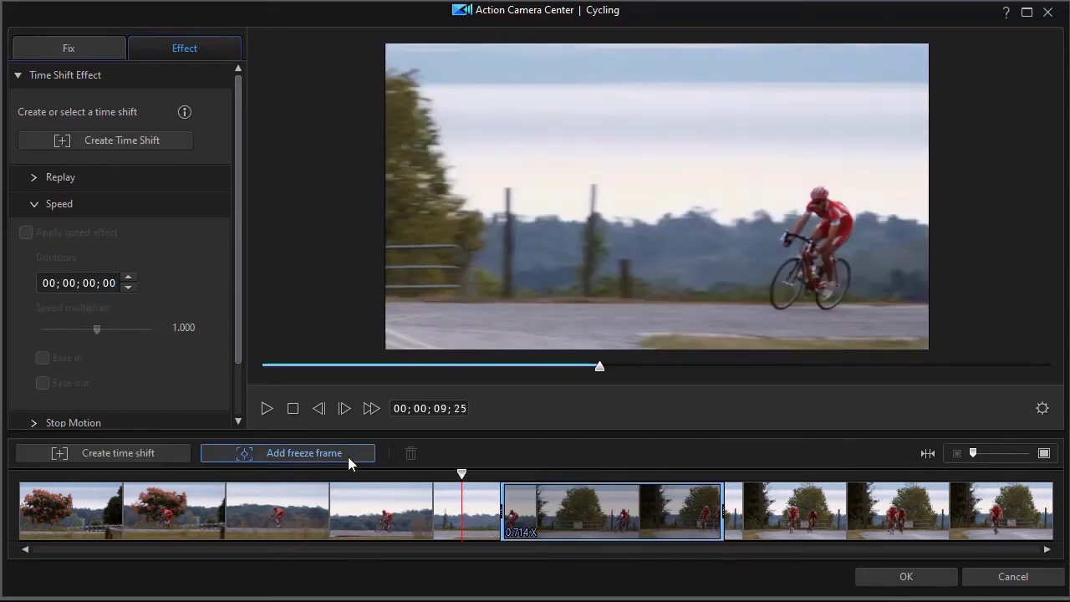
{"action": "left_click", "coordinate": [292, 410]}
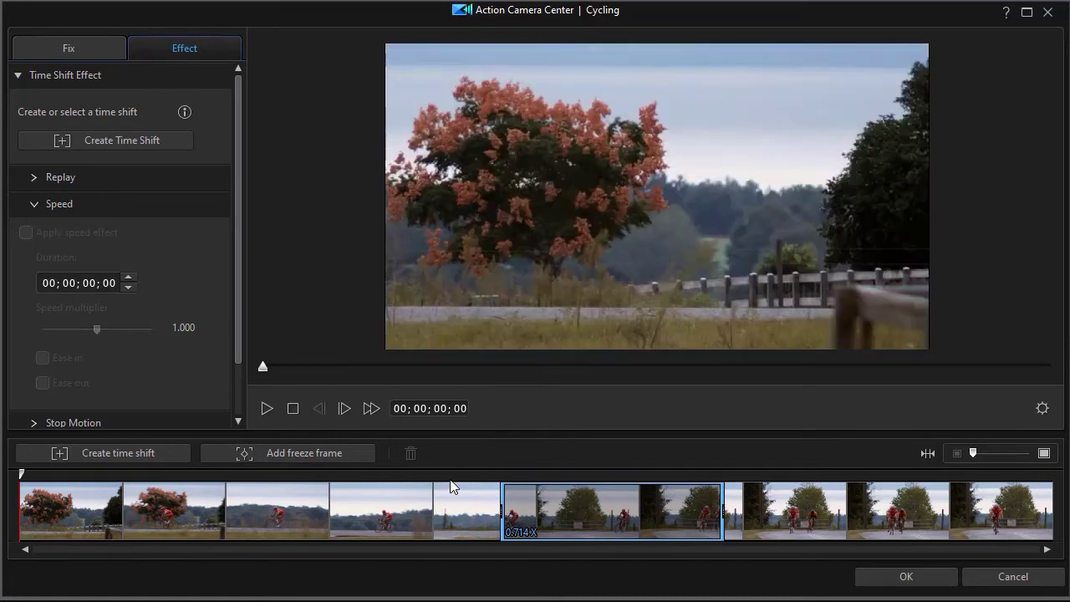
{"action": "left_click", "coordinate": [450, 478]}
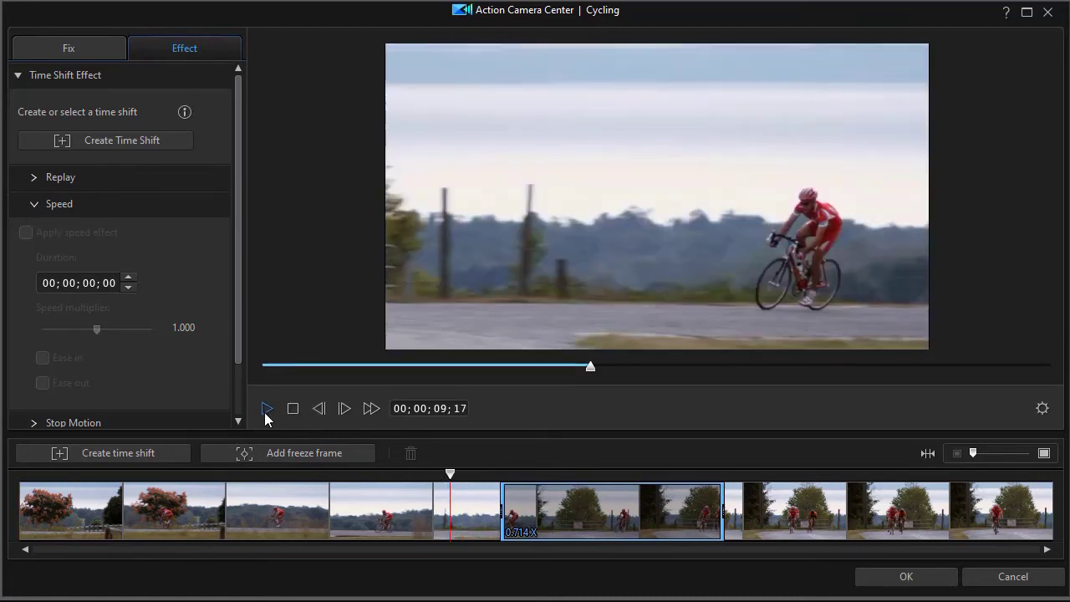
{"action": "left_click", "coordinate": [267, 409]}
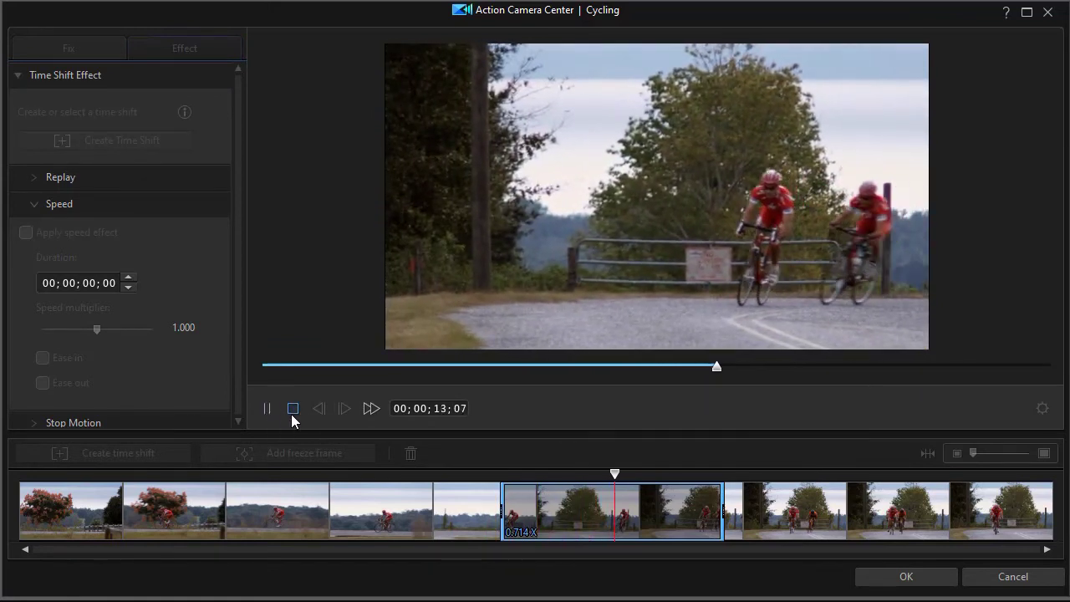
{"action": "left_click", "coordinate": [292, 409]}
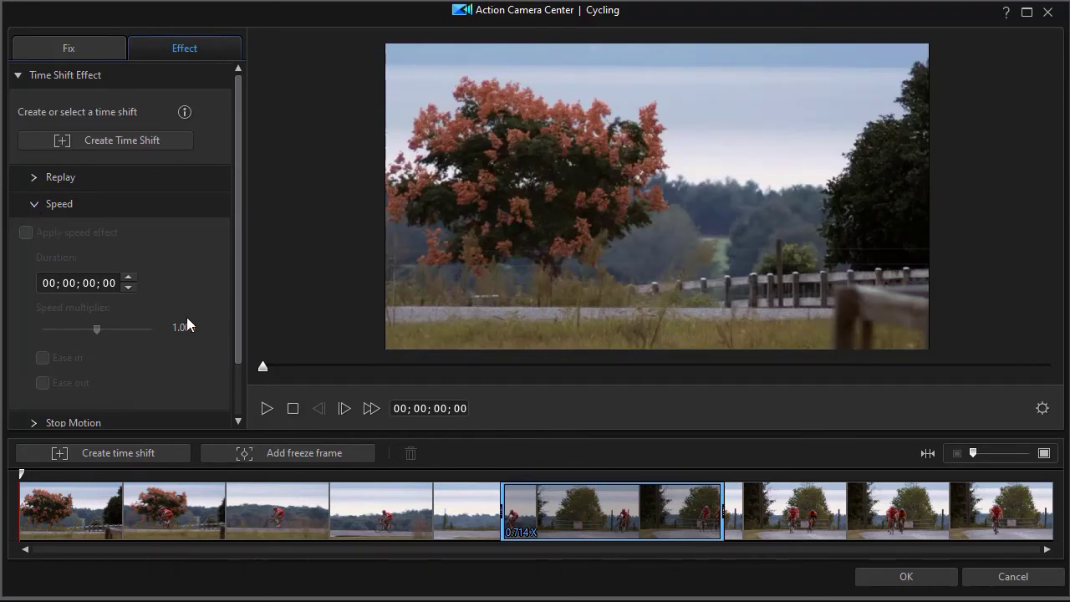
{"action": "left_click", "coordinate": [535, 507]}
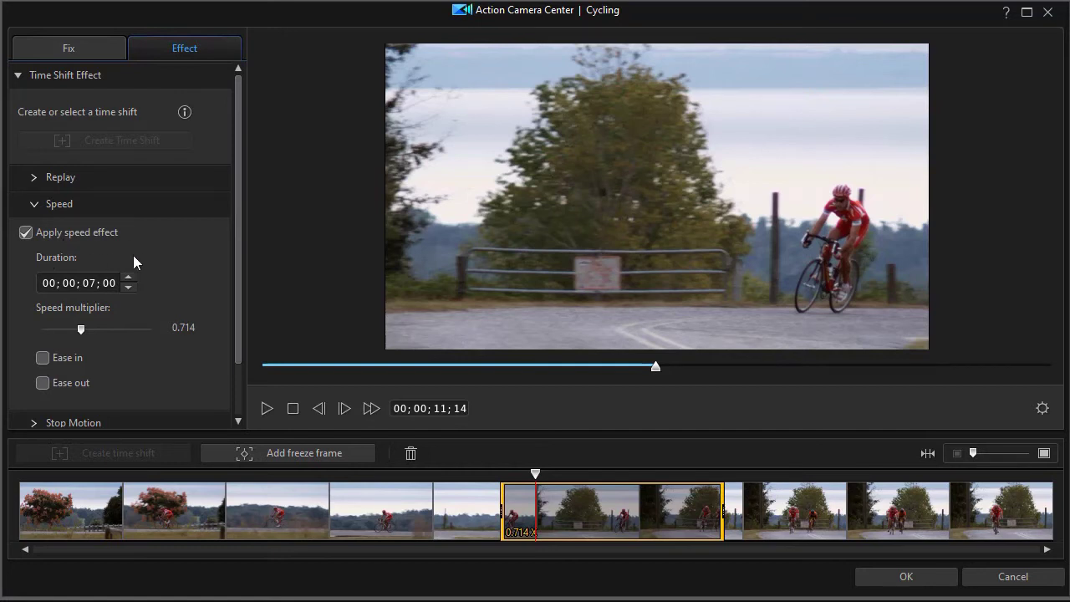
- Untick Apply speed effect to return the segment to 1.000X, and collapse the Speed section
{"action": "left_click", "coordinate": [26, 234]}
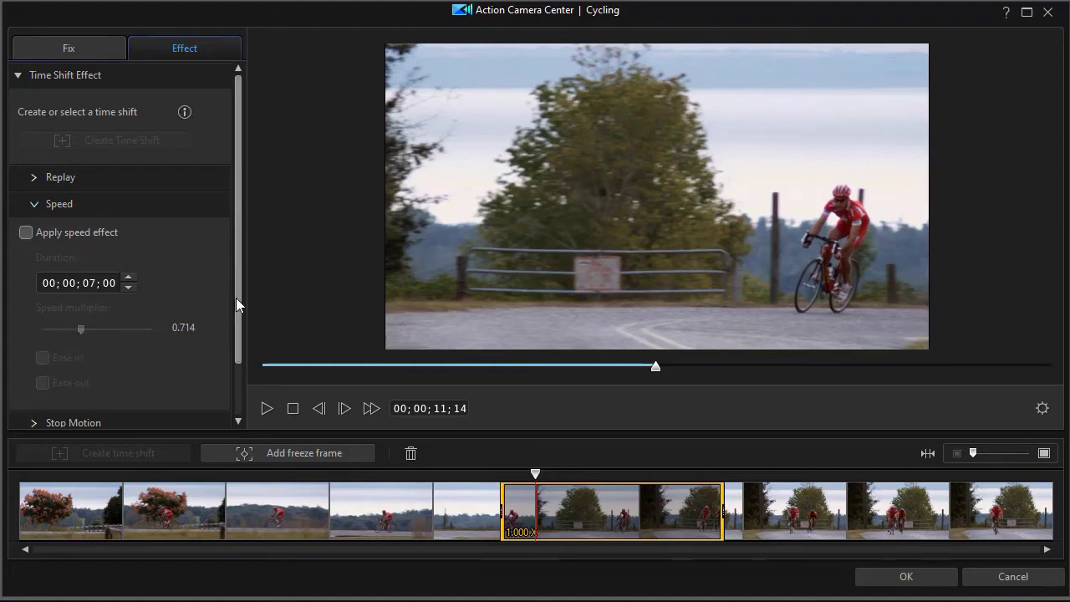
{"action": "left_click_drag", "start_coordinate": [236, 298], "coordinate": [229, 386]}
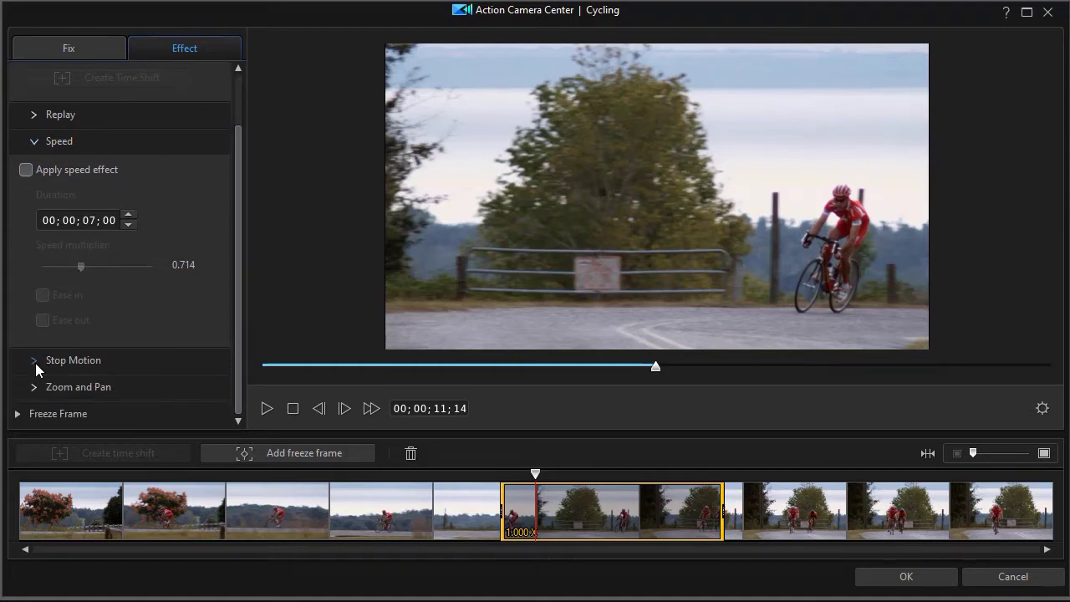
{"action": "left_click", "coordinate": [33, 143]}
{"action": "left_click", "coordinate": [33, 232]}
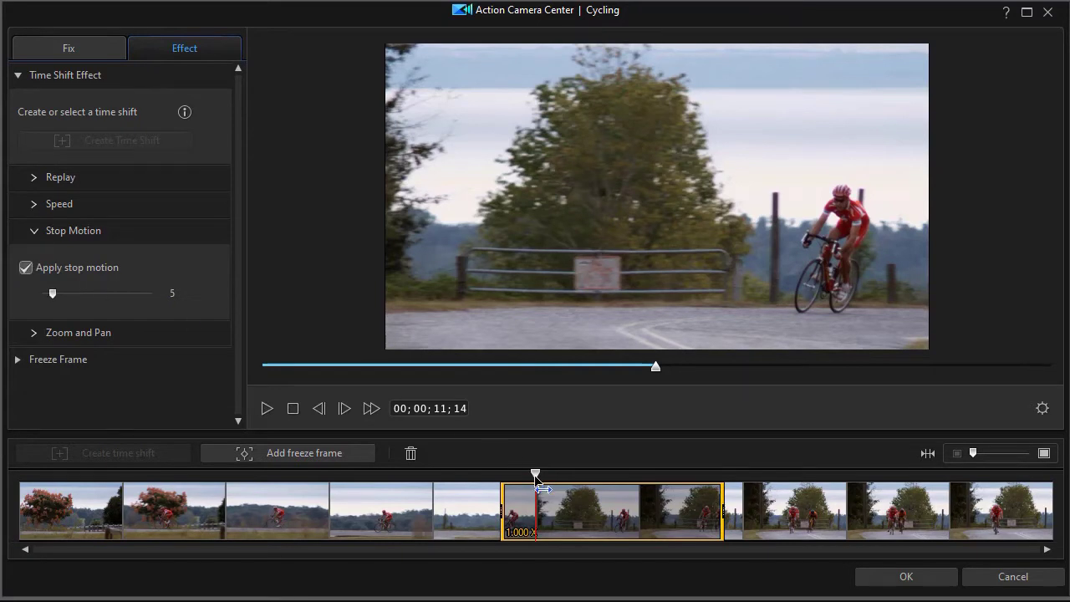
{"action": "left_click_drag", "start_coordinate": [536, 478], "coordinate": [445, 483]}
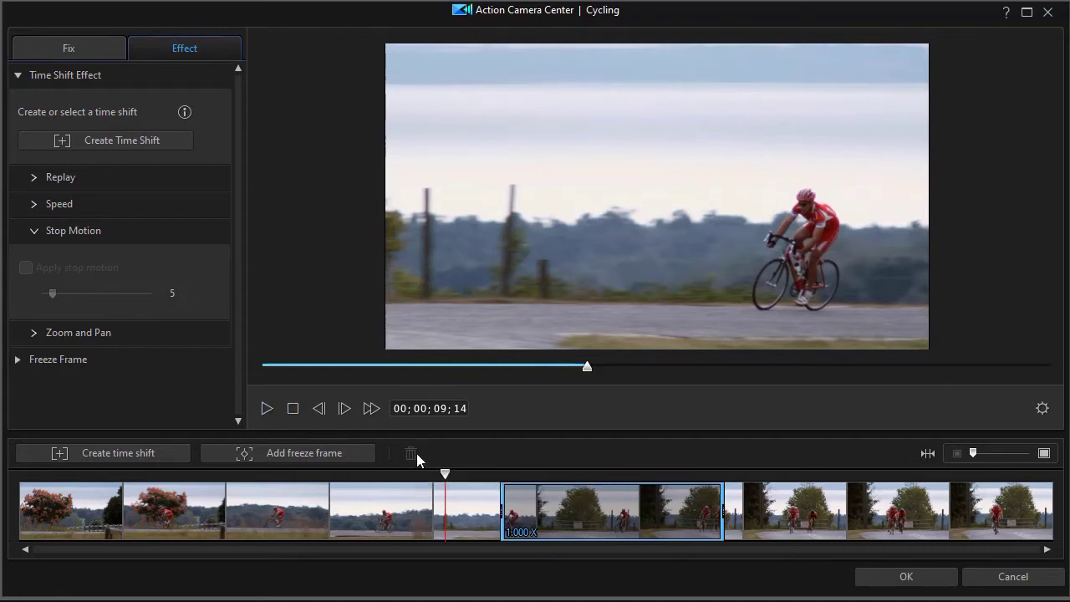
{"action": "left_click", "coordinate": [267, 408]}
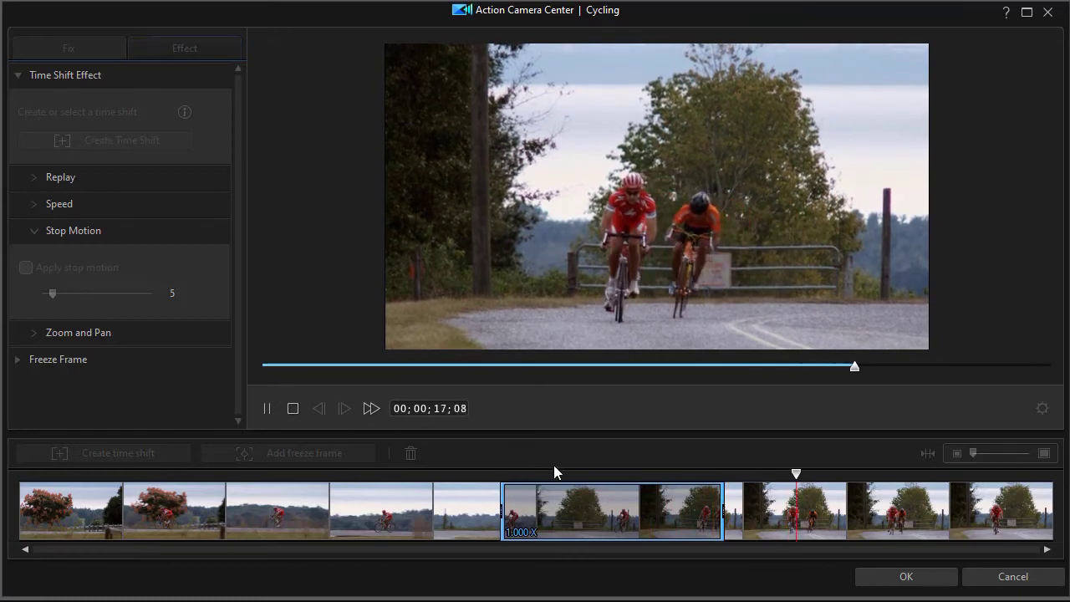
{"action": "left_click", "coordinate": [293, 408]}
{"action": "left_click", "coordinate": [609, 532]}
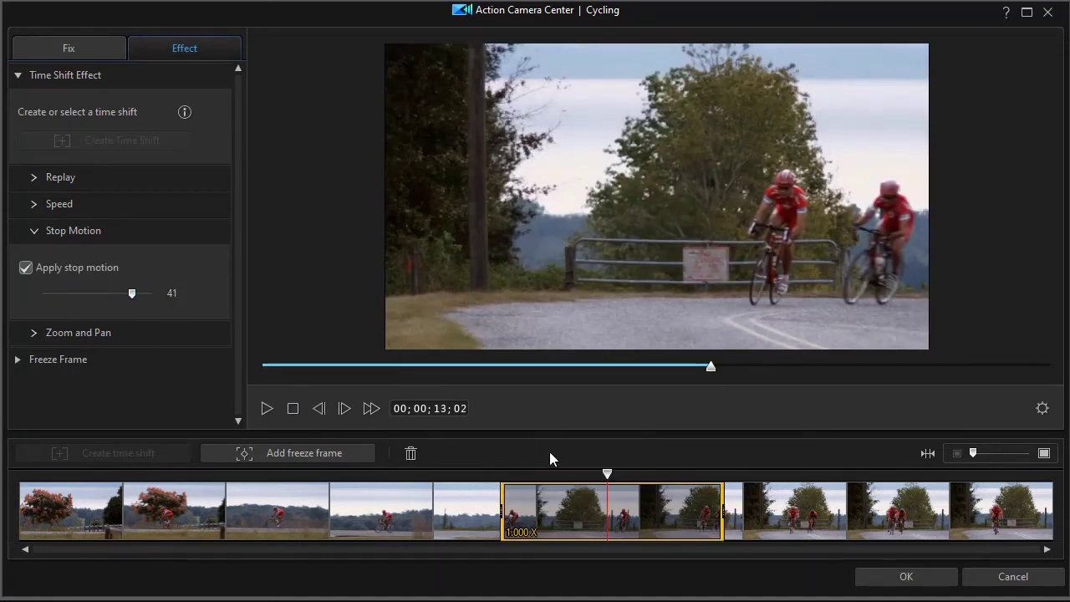
{"action": "left_click_drag", "start_coordinate": [607, 475], "coordinate": [426, 475]}
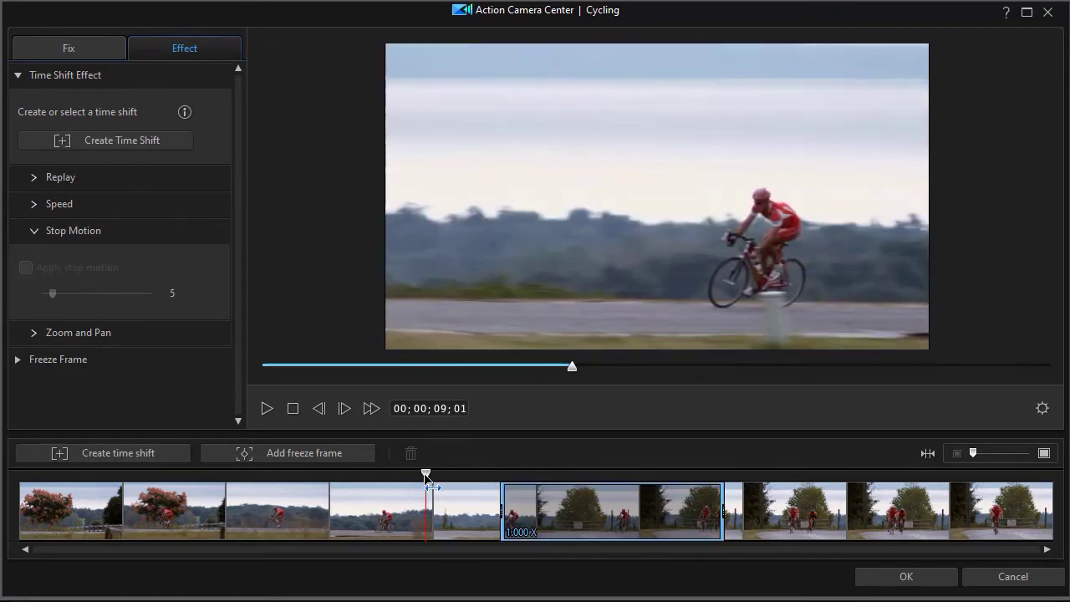
{"action": "left_click", "coordinate": [267, 410]}
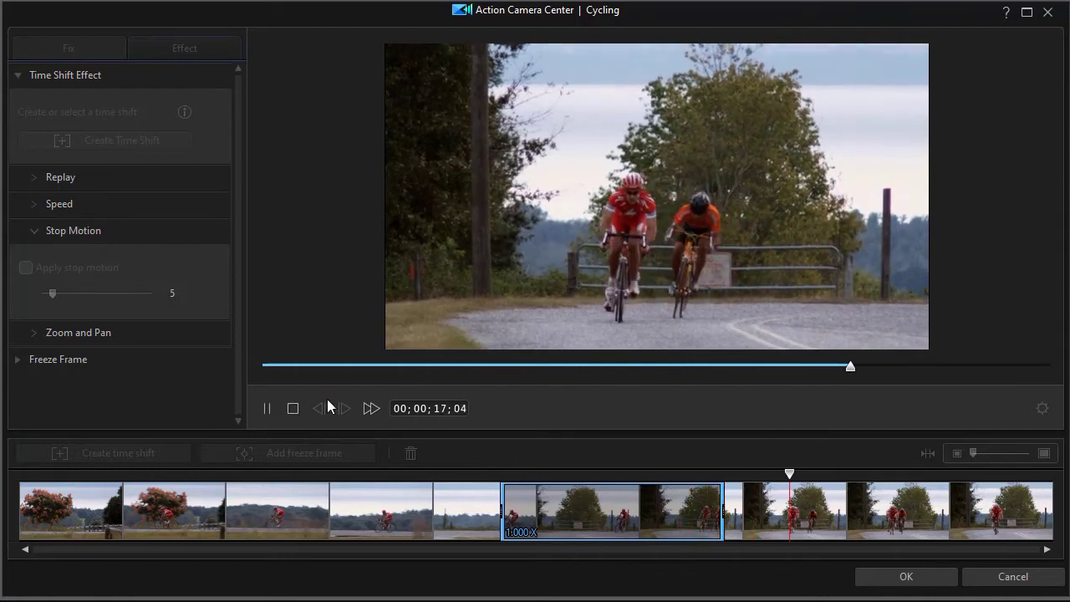
{"action": "left_click", "coordinate": [293, 408]}
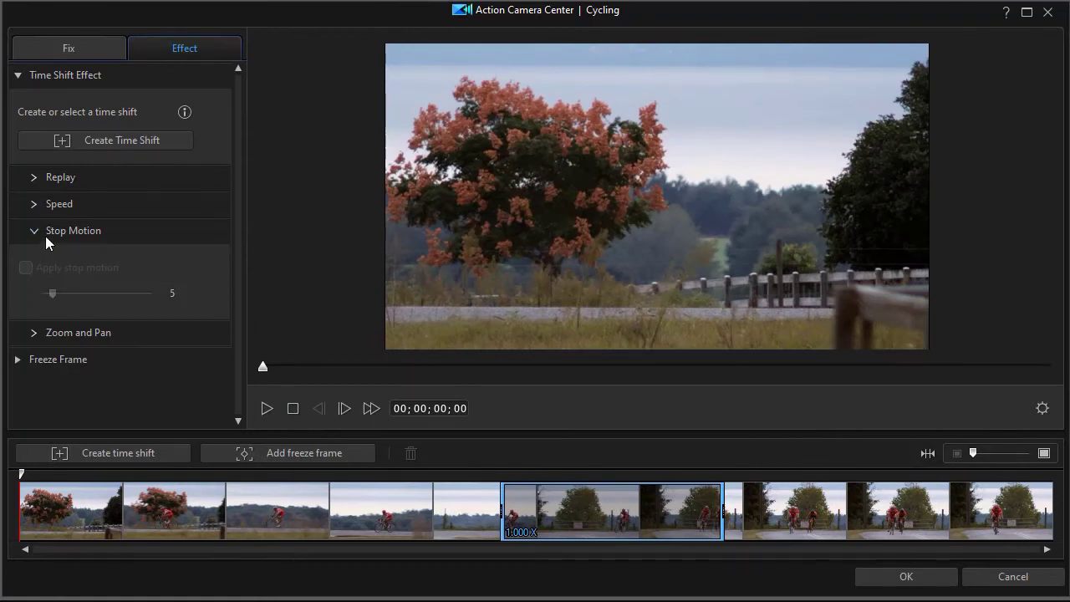
{"action": "left_click", "coordinate": [634, 516]}
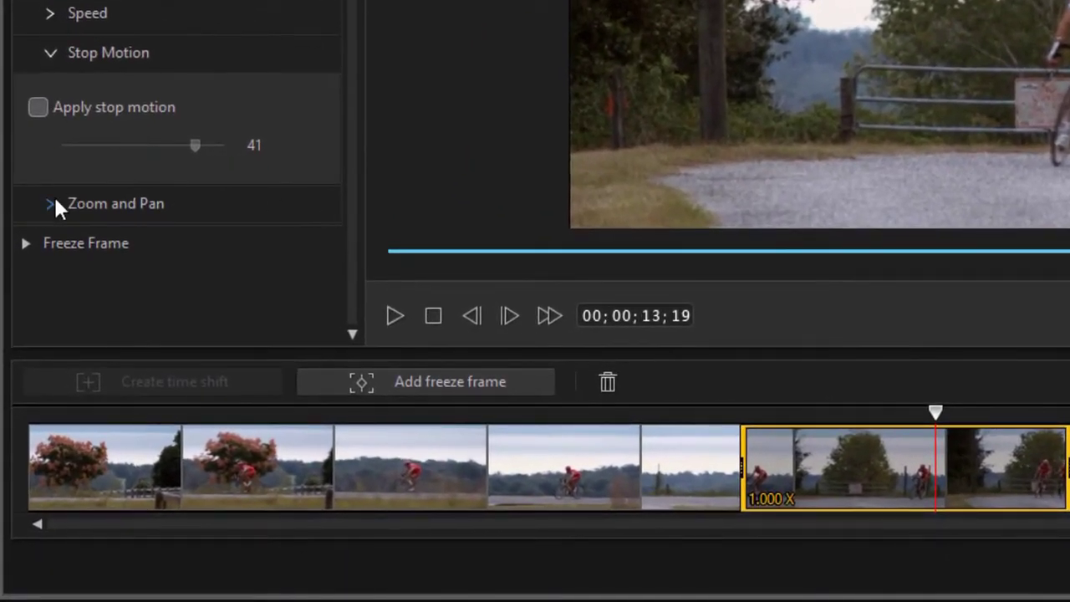
- Collapse Stop Motion and expand the Zoom and Pan settings for the time shift segment
{"action": "left_click", "coordinate": [51, 54]}
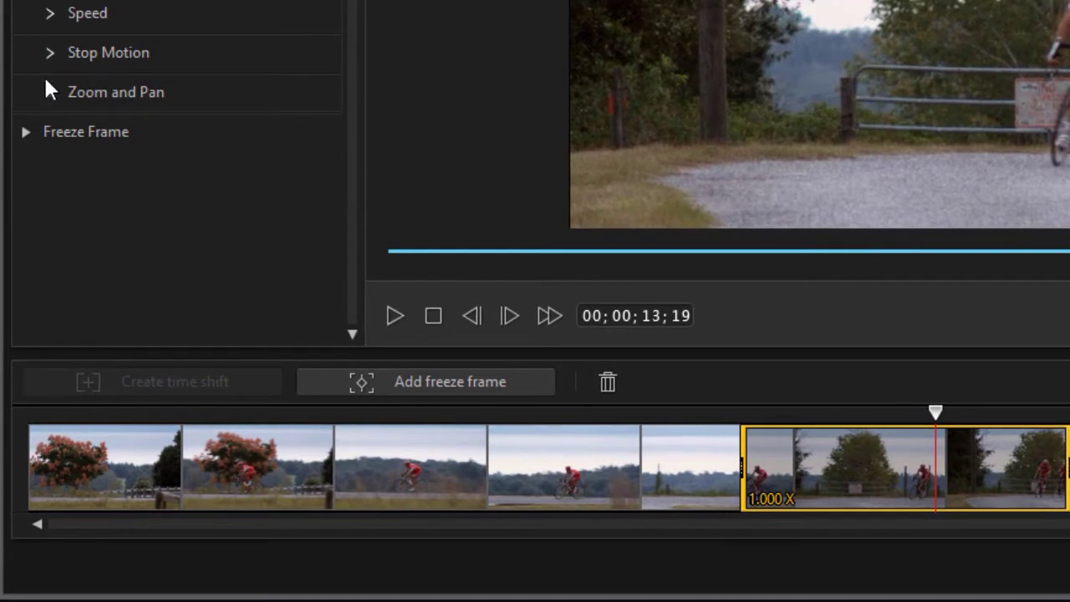
{"action": "left_click", "coordinate": [51, 100]}
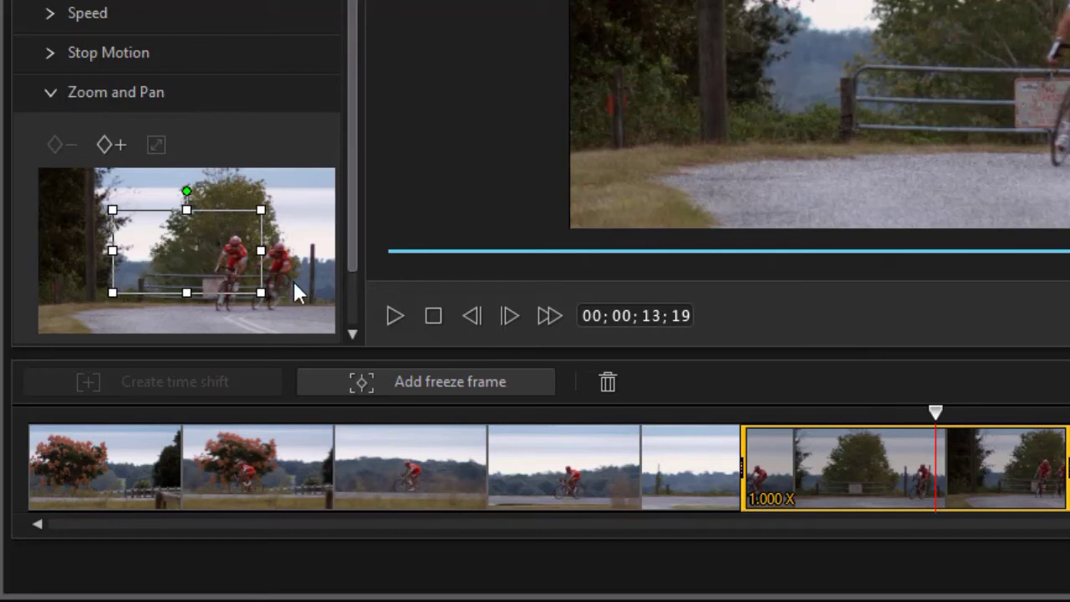
- Add a zoom-and-pan keyframe at 11;23 with the crop shrunk and centred on the lone cyclist
{"action": "left_click_drag", "start_coordinate": [938, 414], "coordinate": [813, 449]}
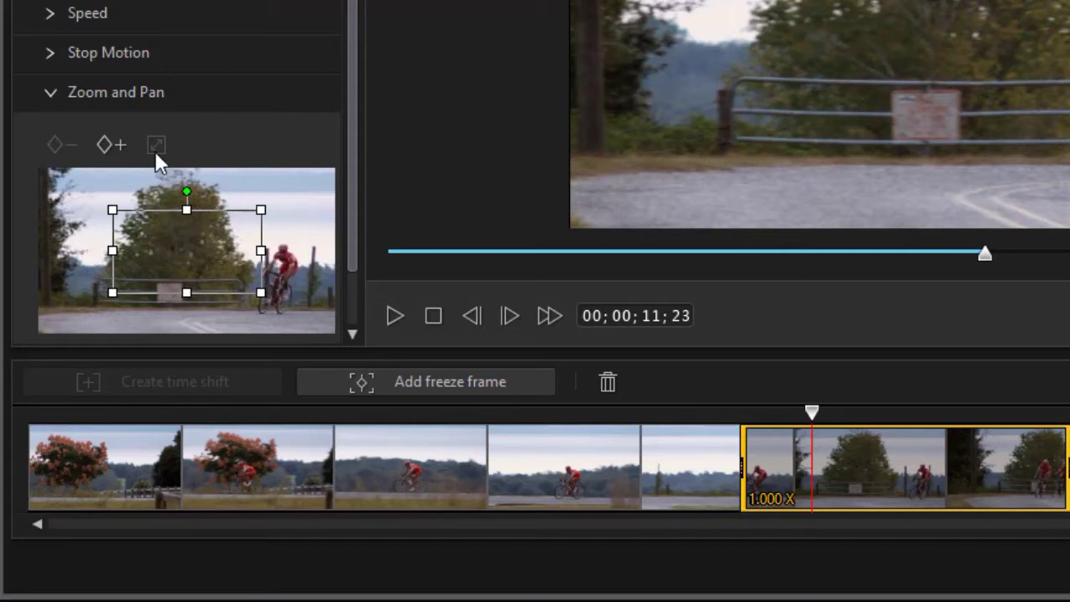
{"action": "left_click", "coordinate": [155, 275]}
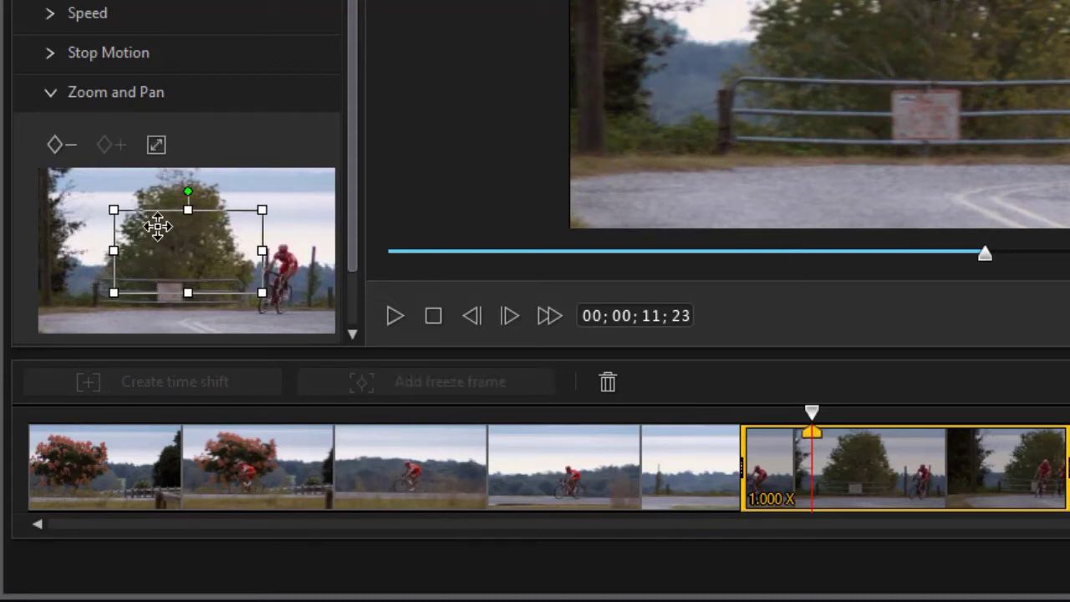
{"action": "left_click_drag", "start_coordinate": [150, 253], "coordinate": [151, 249]}
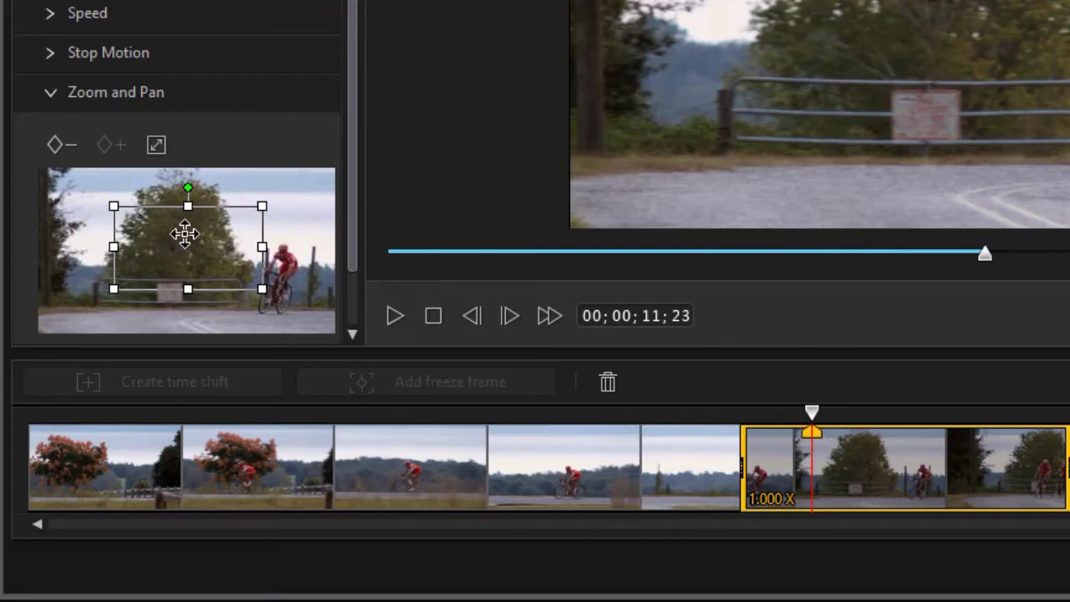
{"action": "left_click", "coordinate": [156, 147]}
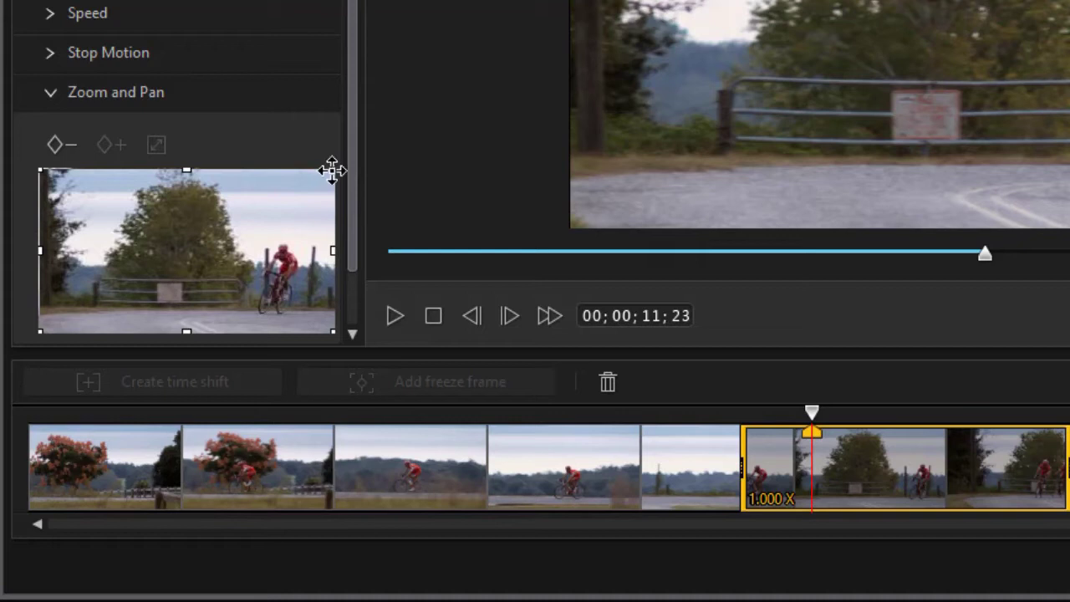
{"action": "left_click_drag", "start_coordinate": [332, 170], "coordinate": [143, 259]}
{"action": "left_click_drag", "start_coordinate": [102, 301], "coordinate": [255, 282]}
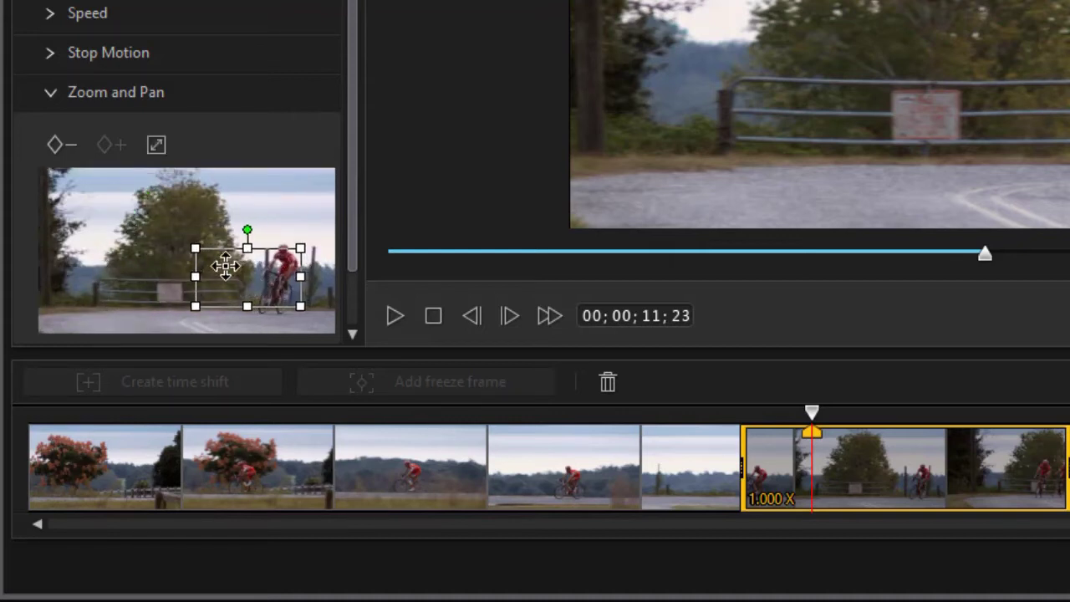
- Preview the zoom-and-pan effect from 09;28, then stop and rewind
{"action": "left_click_drag", "start_coordinate": [811, 414], "coordinate": [690, 415]}
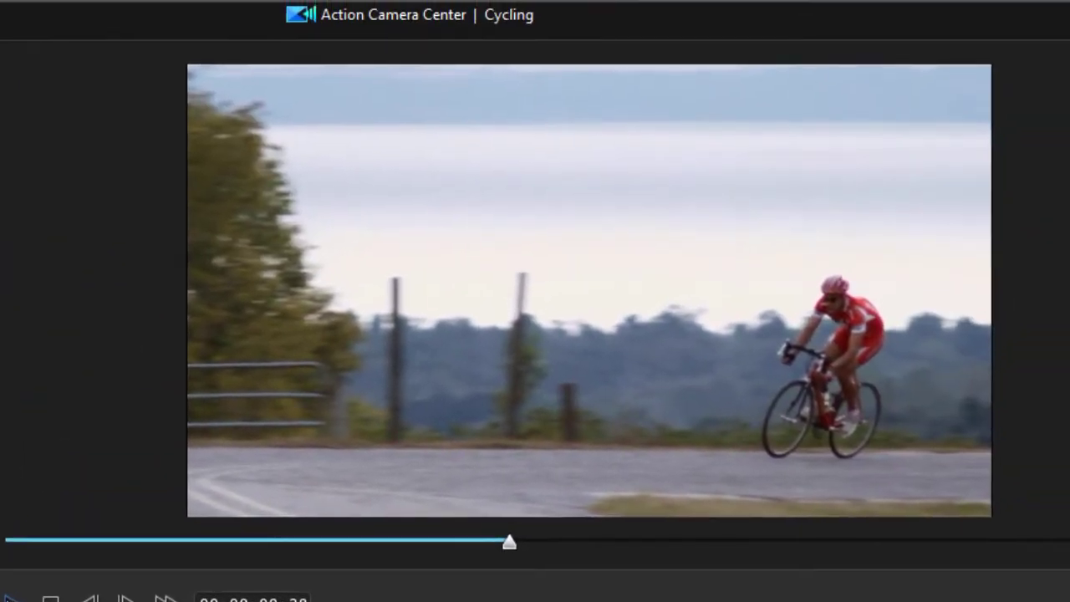
{"action": "left_click", "coordinate": [12, 599]}
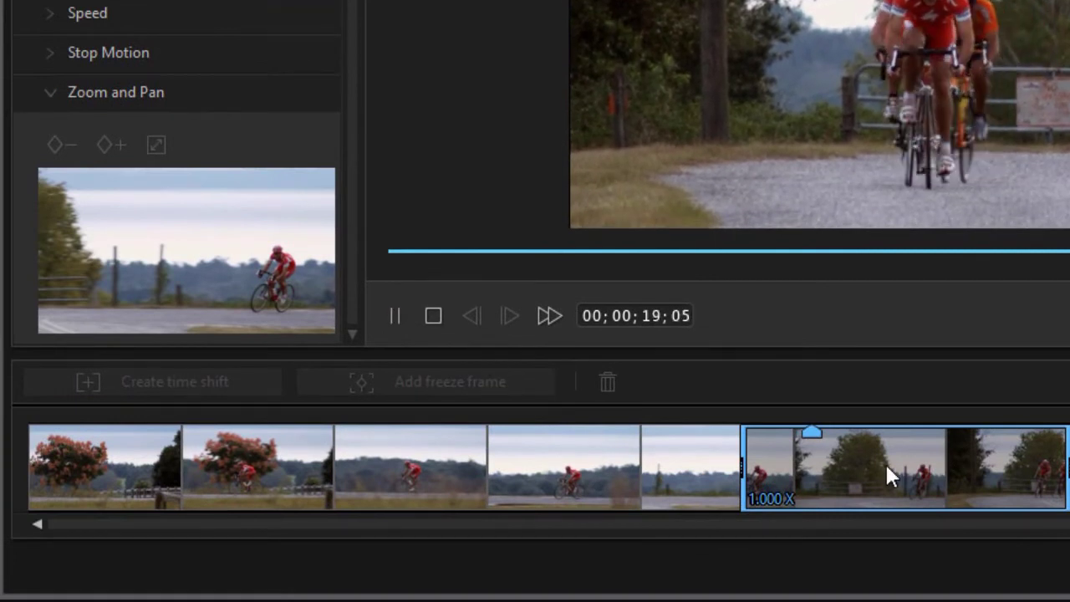
{"action": "left_click", "coordinate": [888, 474]}
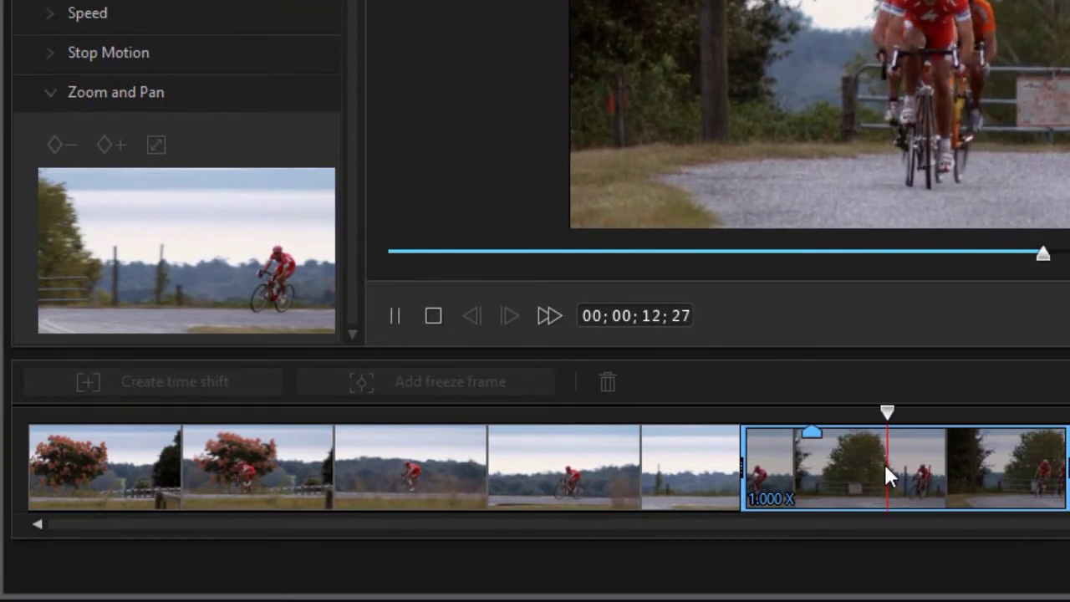
{"action": "left_click", "coordinate": [840, 471]}
{"action": "left_click", "coordinate": [425, 321]}
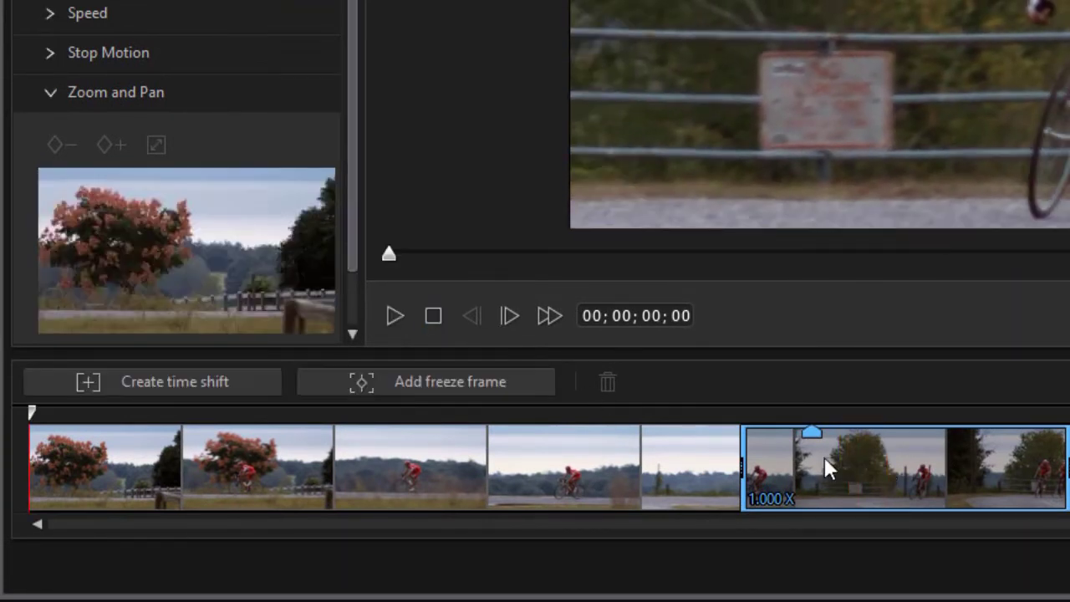
- Add a second keyframe near 14;10 framing the whole group of riders, then review from 10;12
{"action": "left_click", "coordinate": [825, 456]}
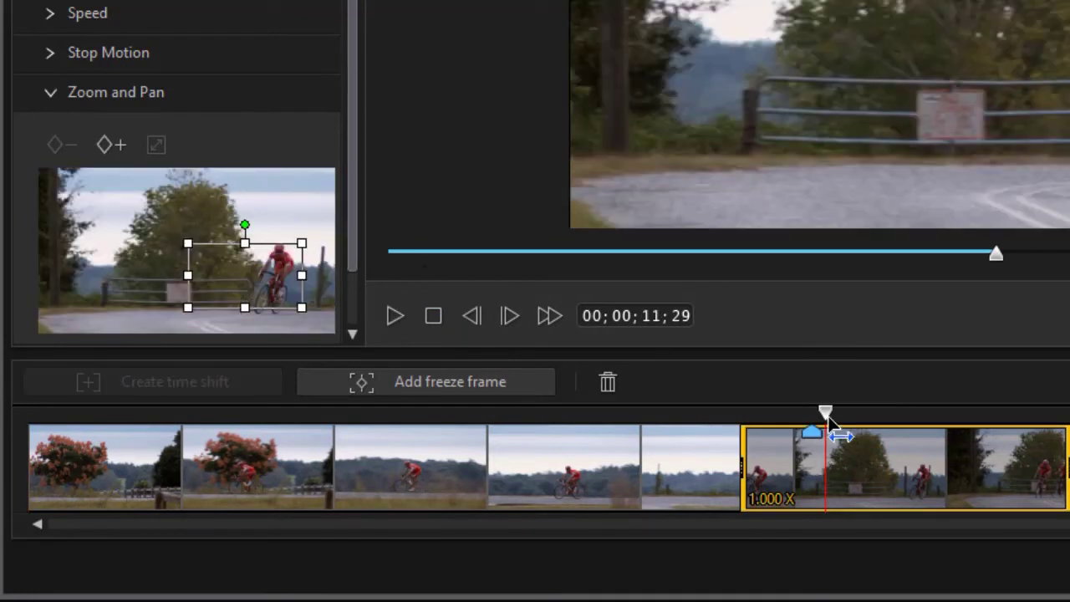
{"action": "left_click_drag", "start_coordinate": [828, 428], "coordinate": [995, 456]}
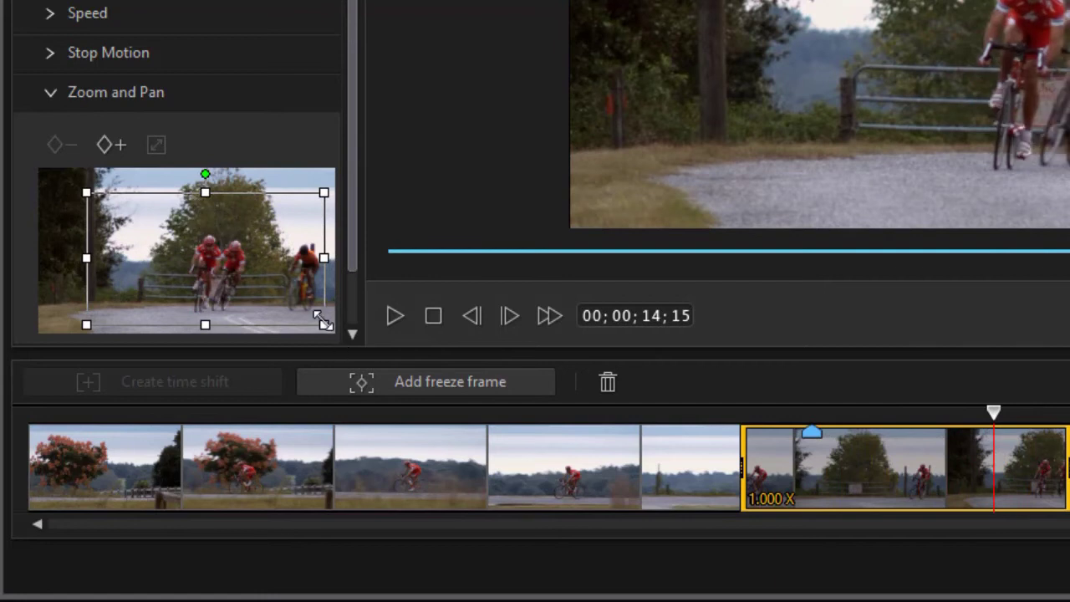
{"action": "left_click_drag", "start_coordinate": [322, 323], "coordinate": [195, 254]}
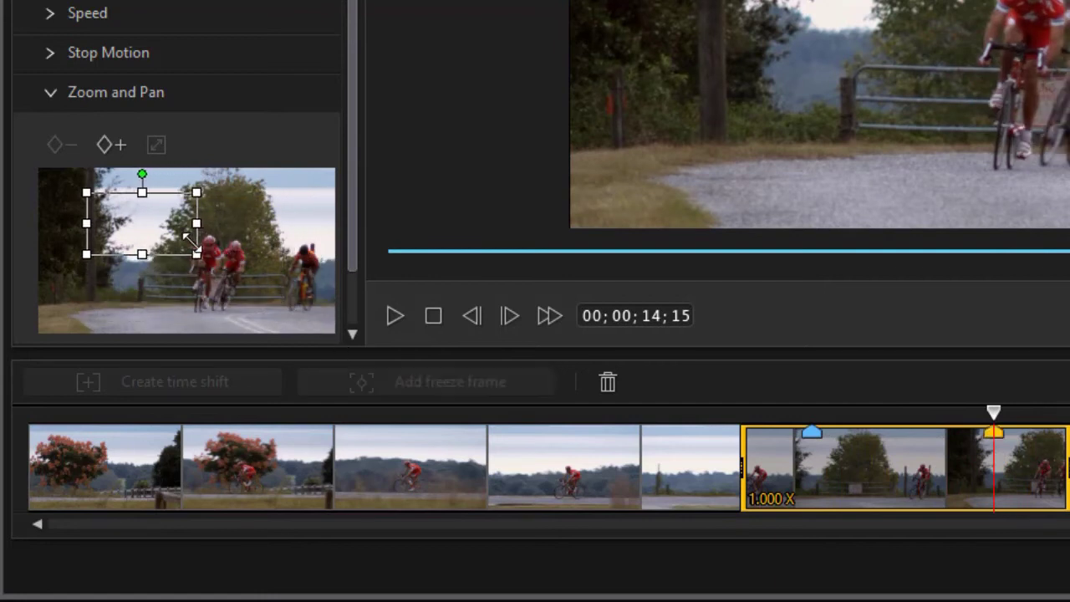
{"action": "left_click_drag", "start_coordinate": [131, 232], "coordinate": [210, 263]}
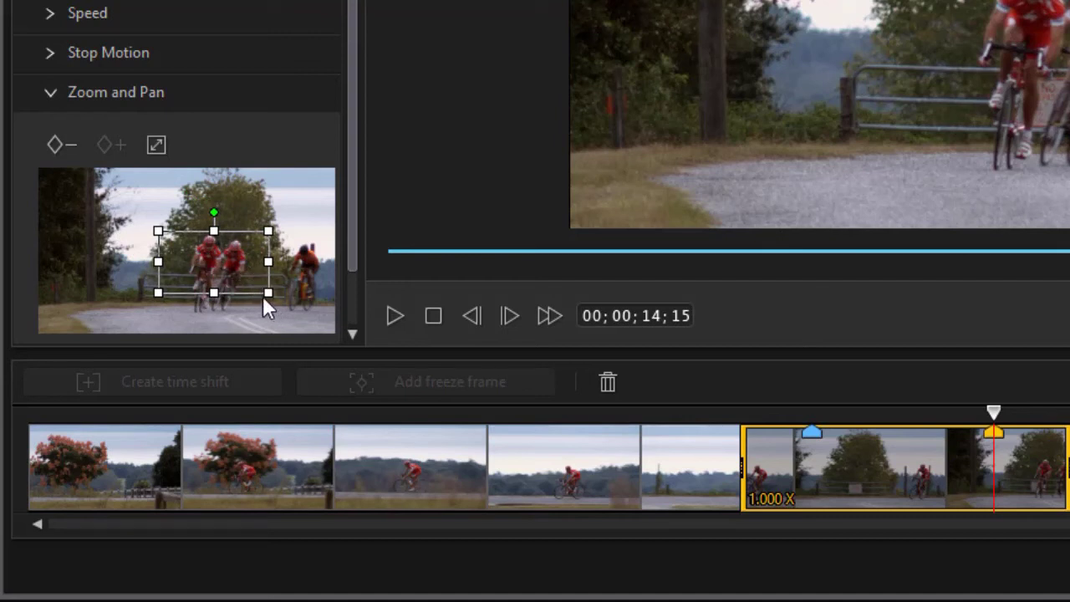
{"action": "left_click_drag", "start_coordinate": [266, 294], "coordinate": [292, 306]}
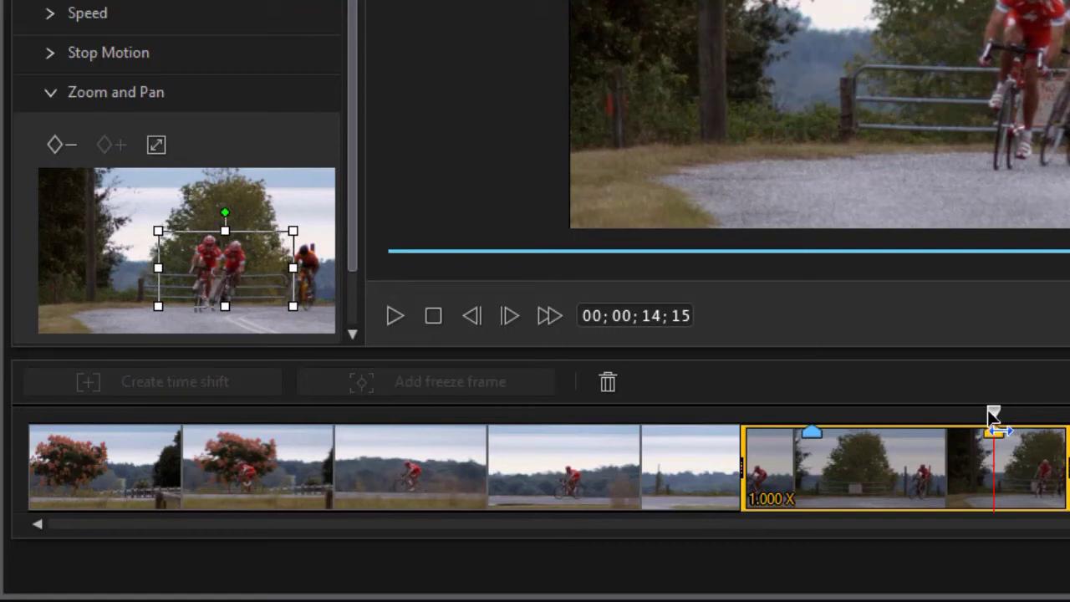
{"action": "left_click_drag", "start_coordinate": [994, 411], "coordinate": [687, 444]}
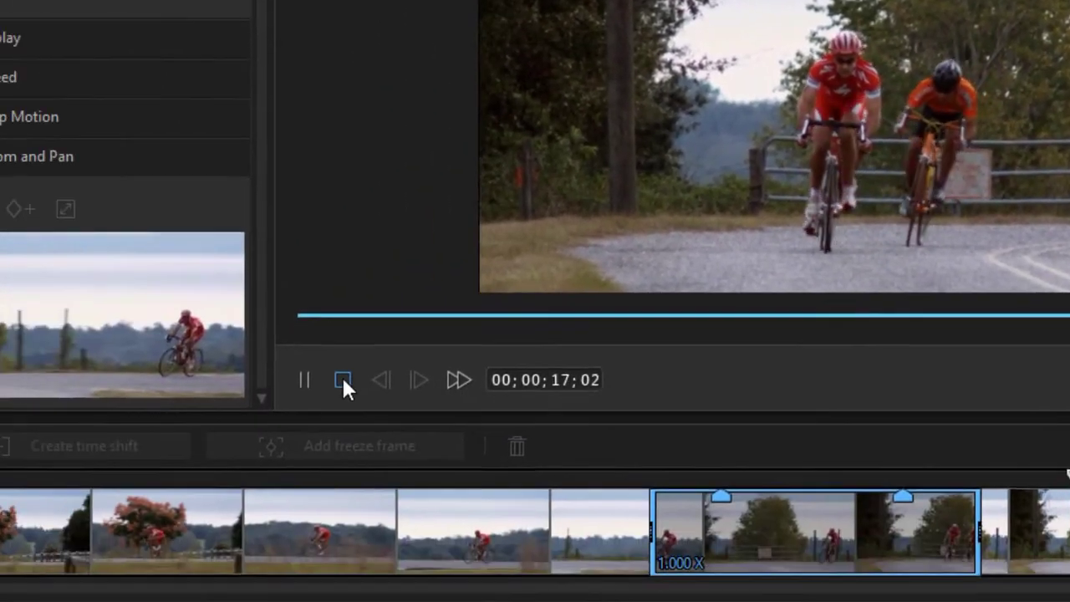
{"action": "left_click", "coordinate": [25, 600]}
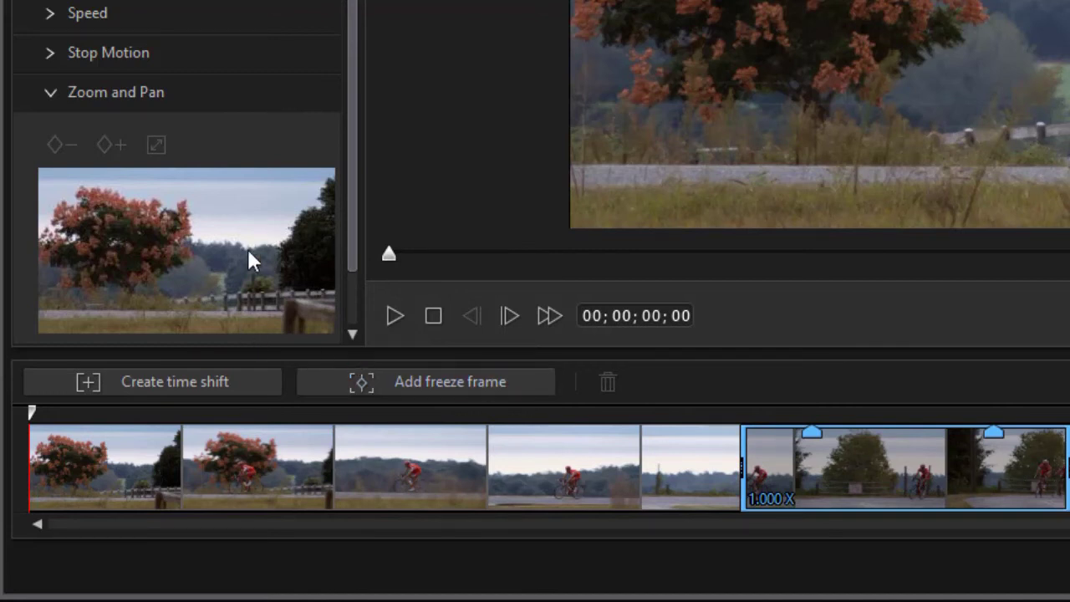
- Add a third zoom-and-pan keyframe at 12;20, shifting the crop left onto the cyclist
{"action": "left_click", "coordinate": [864, 472]}
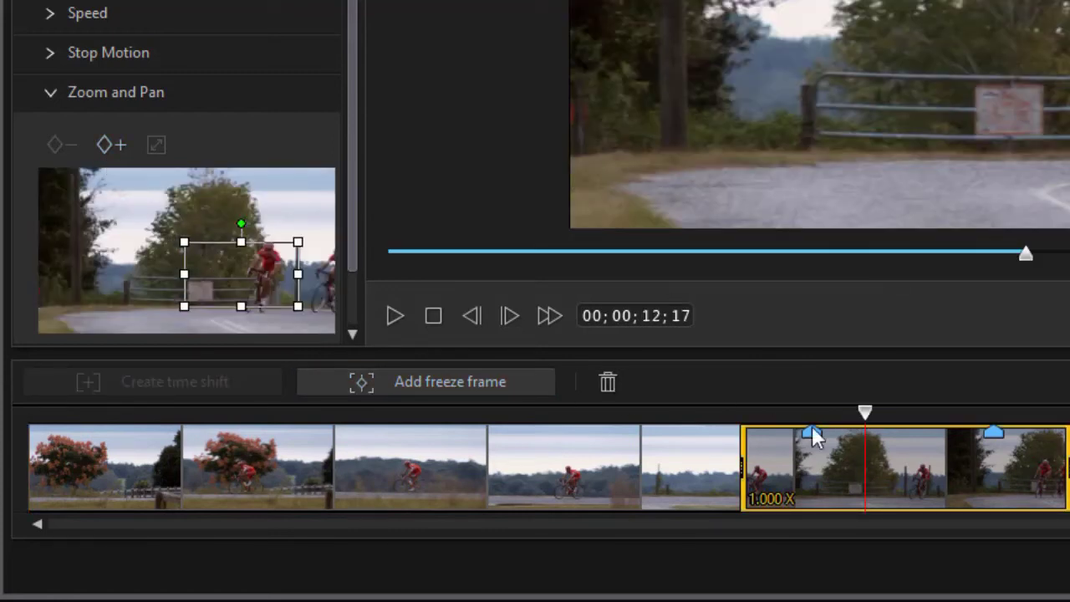
{"action": "left_click_drag", "start_coordinate": [875, 409], "coordinate": [871, 411]}
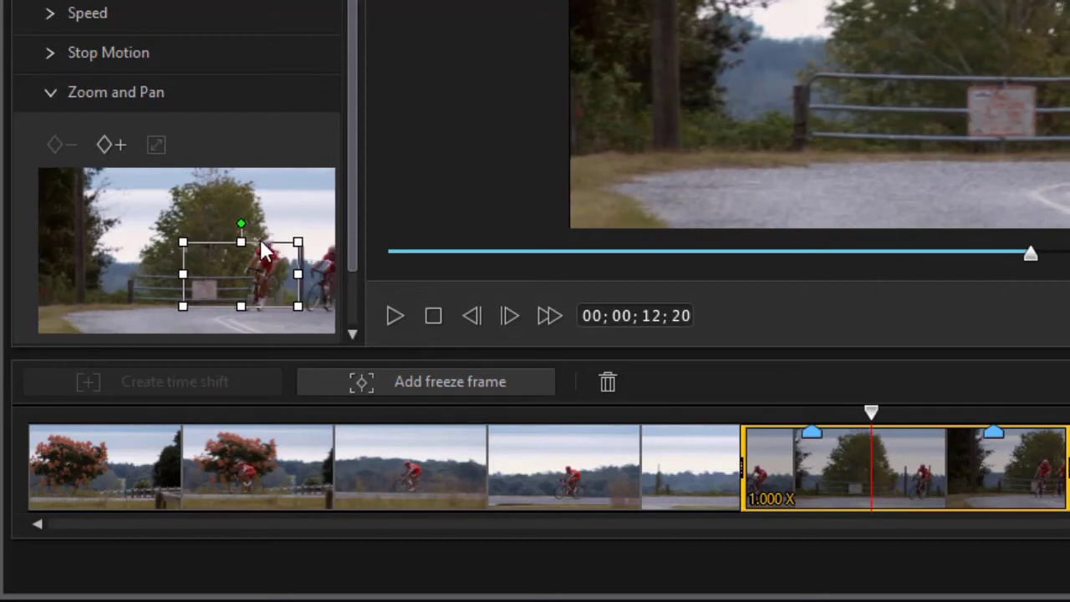
{"action": "left_click_drag", "start_coordinate": [200, 256], "coordinate": [193, 258]}
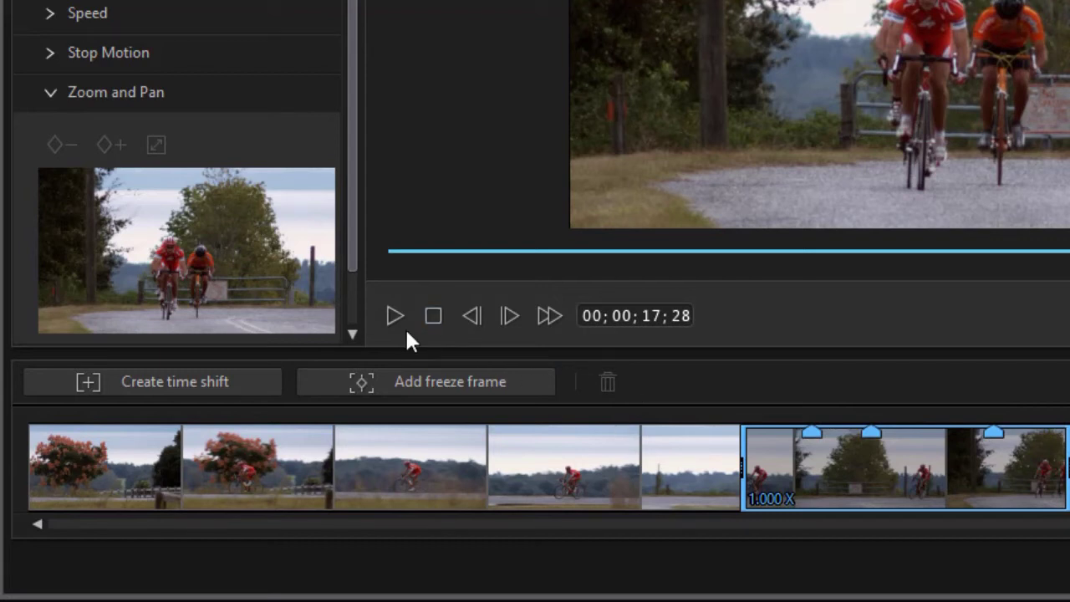
- Delete the zoom-and-pan keyframes at 12;20 and at the second keyframe
{"action": "left_click", "coordinate": [430, 316]}
{"action": "left_click", "coordinate": [910, 464]}
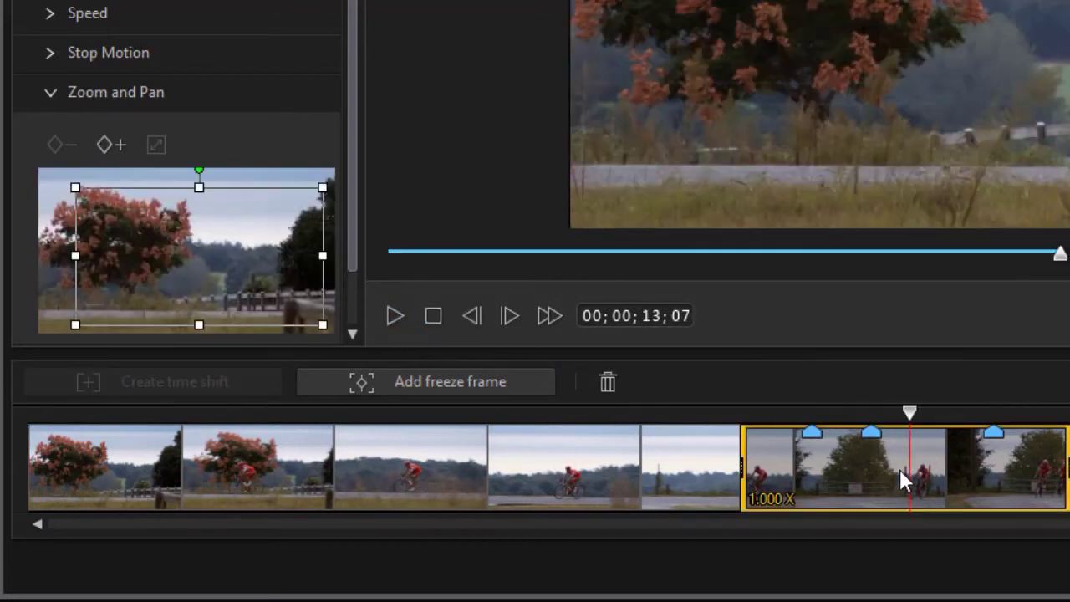
{"action": "left_click", "coordinate": [872, 433]}
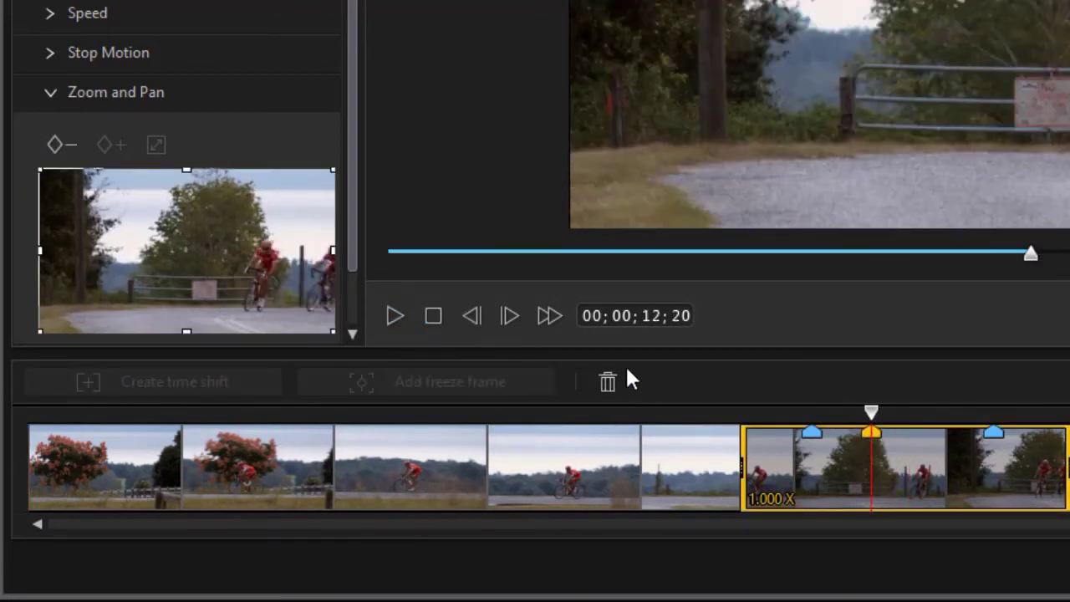
{"action": "left_click", "coordinate": [608, 381]}
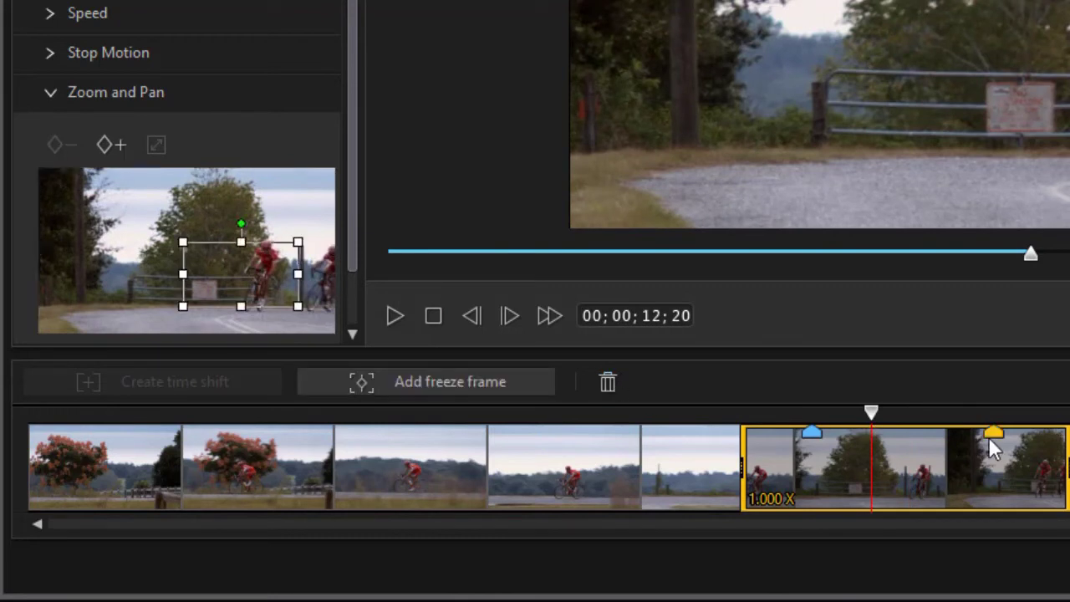
{"action": "left_click", "coordinate": [993, 434]}
{"action": "left_click", "coordinate": [610, 381]}
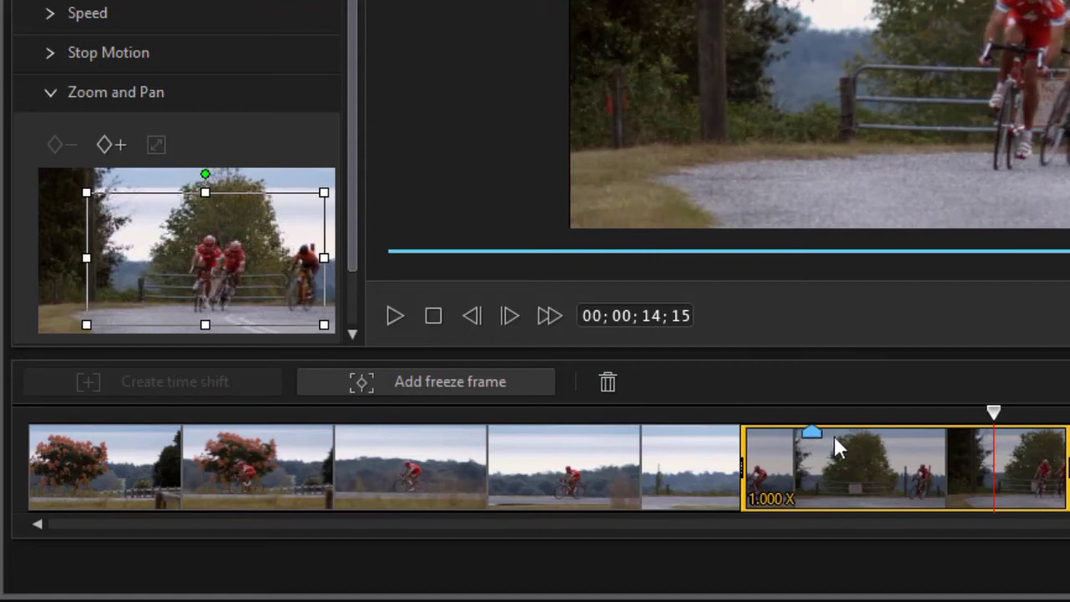
- Add and remove a test keyframe at 13;02, then return the playhead to 09;27
{"action": "left_click", "coordinate": [898, 431]}
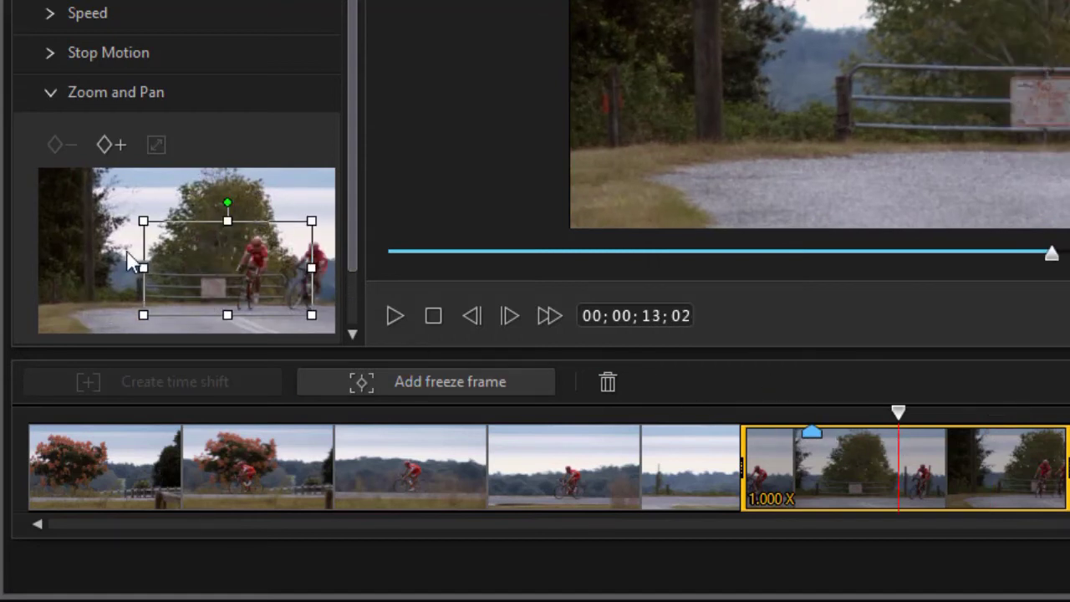
{"action": "left_click", "coordinate": [110, 145]}
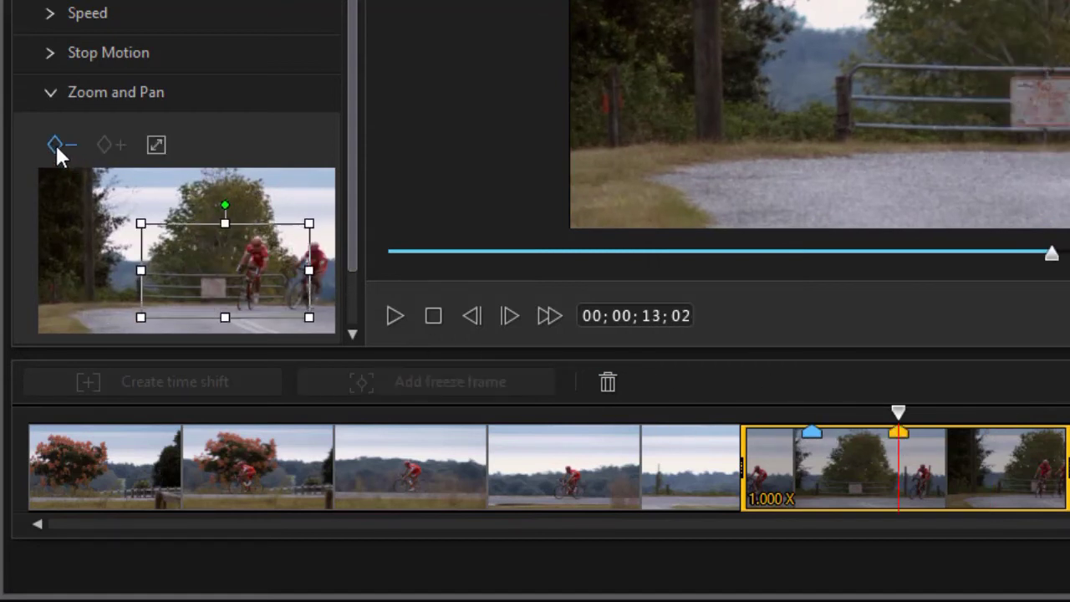
{"action": "left_click", "coordinate": [55, 145]}
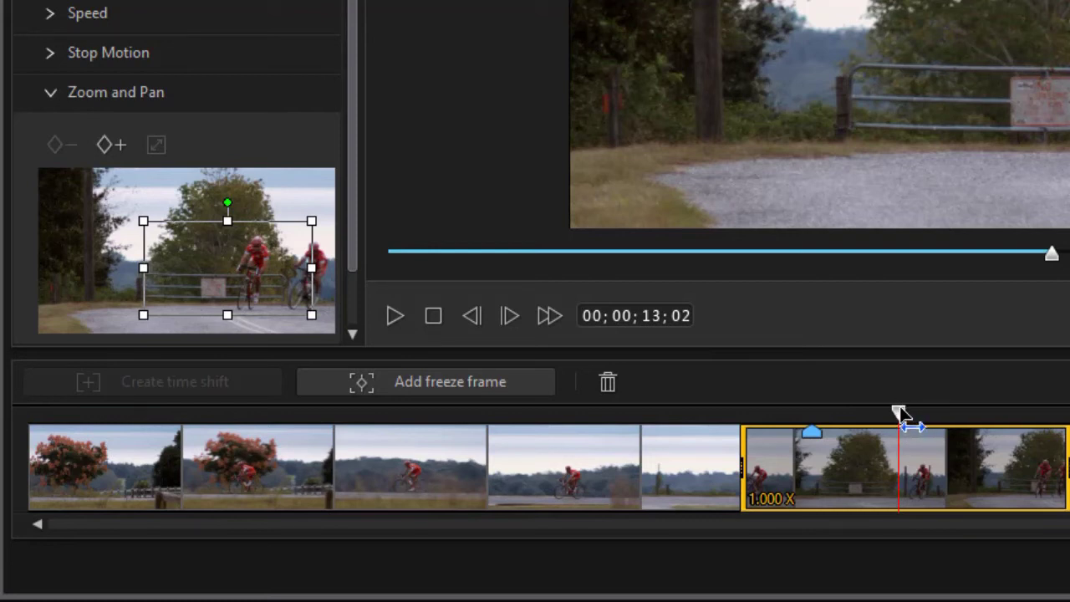
{"action": "left_click_drag", "start_coordinate": [902, 414], "coordinate": [704, 431]}
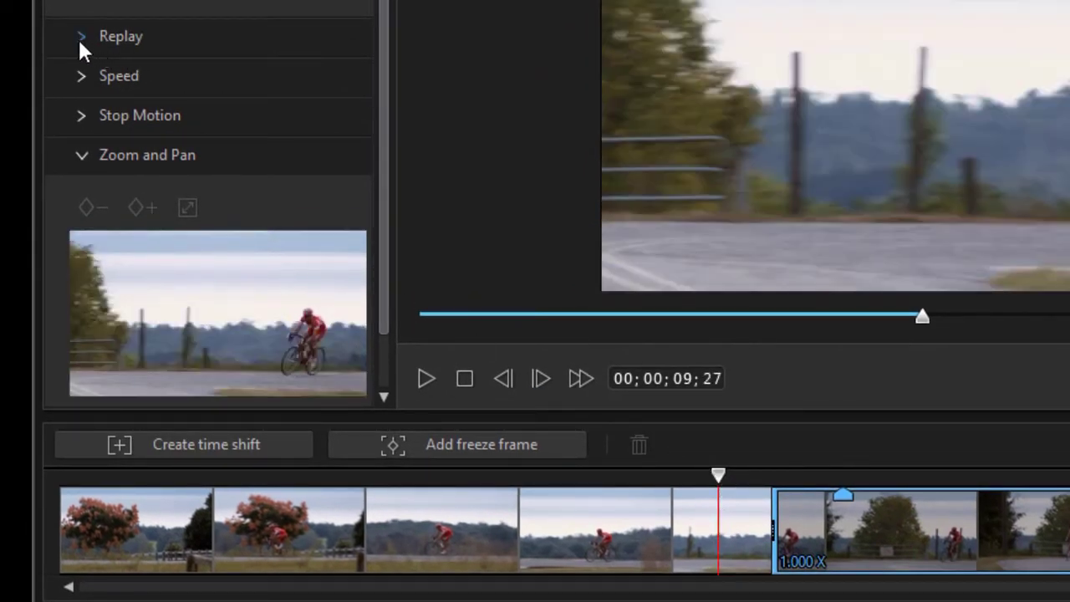
- Turn on Replay for the time-shift segment, with 2 play times and the effect on Last Play
{"action": "left_click", "coordinate": [80, 159]}
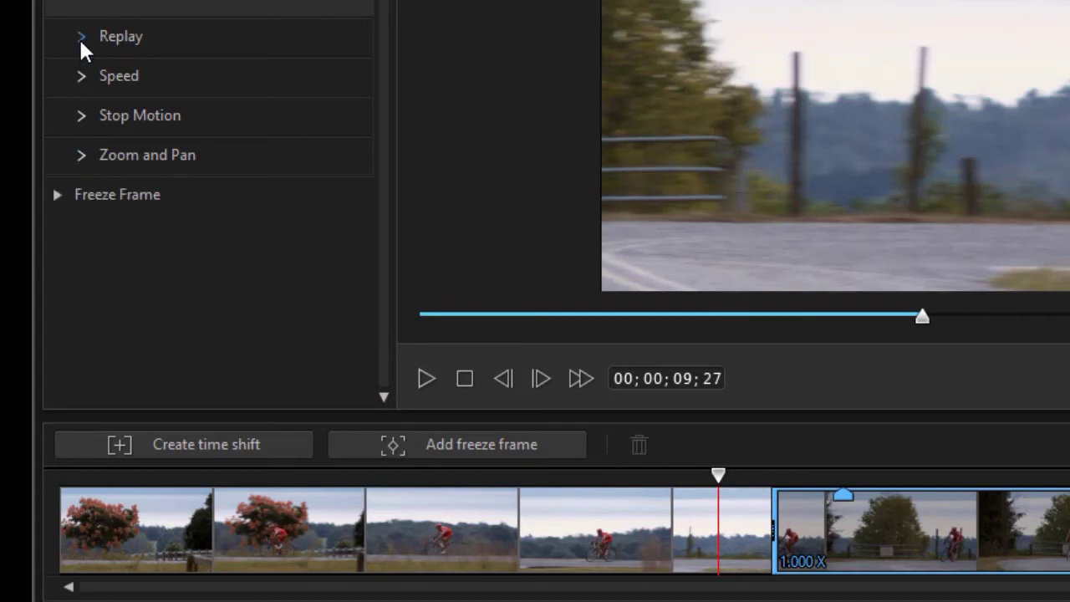
{"action": "left_click", "coordinate": [81, 38]}
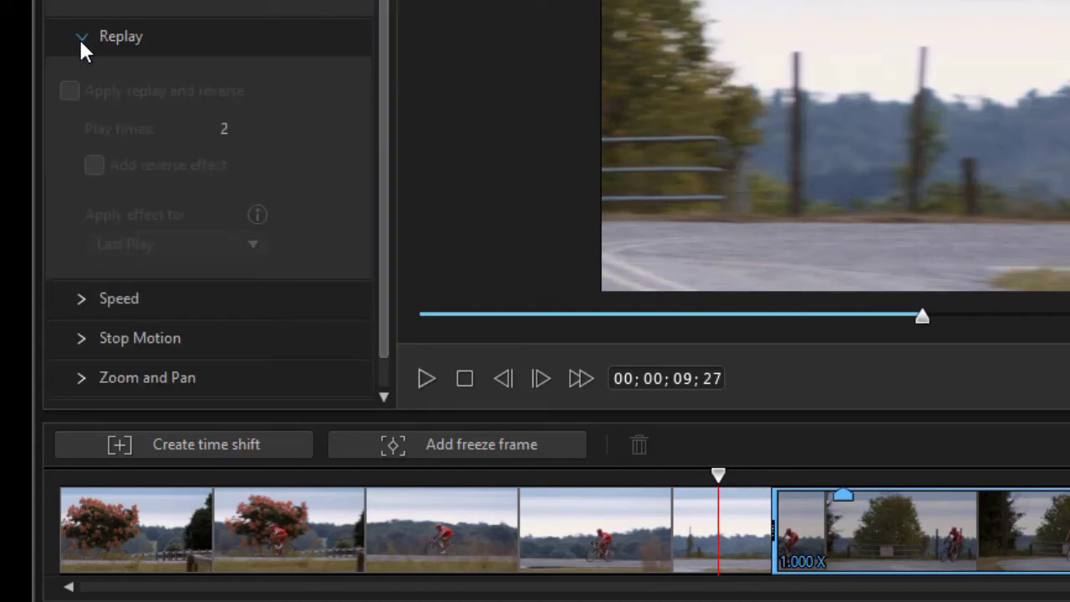
{"action": "left_click", "coordinate": [886, 517]}
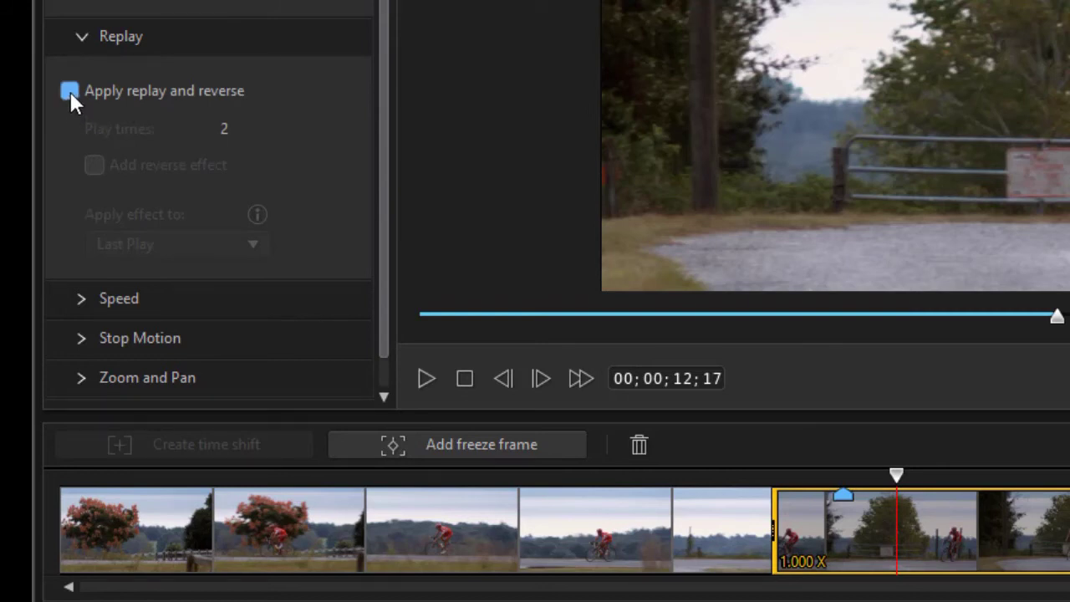
{"action": "left_click", "coordinate": [69, 91]}
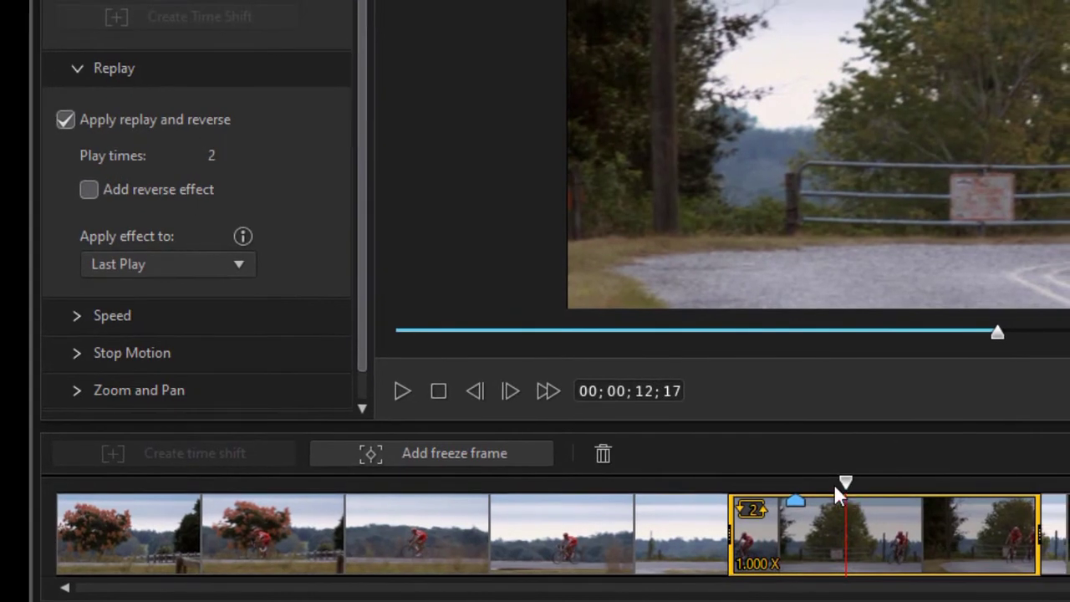
- Preview the clip from the start to watch the replay, then stop playback
{"action": "left_click", "coordinate": [835, 492]}
{"action": "left_click_drag", "start_coordinate": [832, 487], "coordinate": [661, 499]}
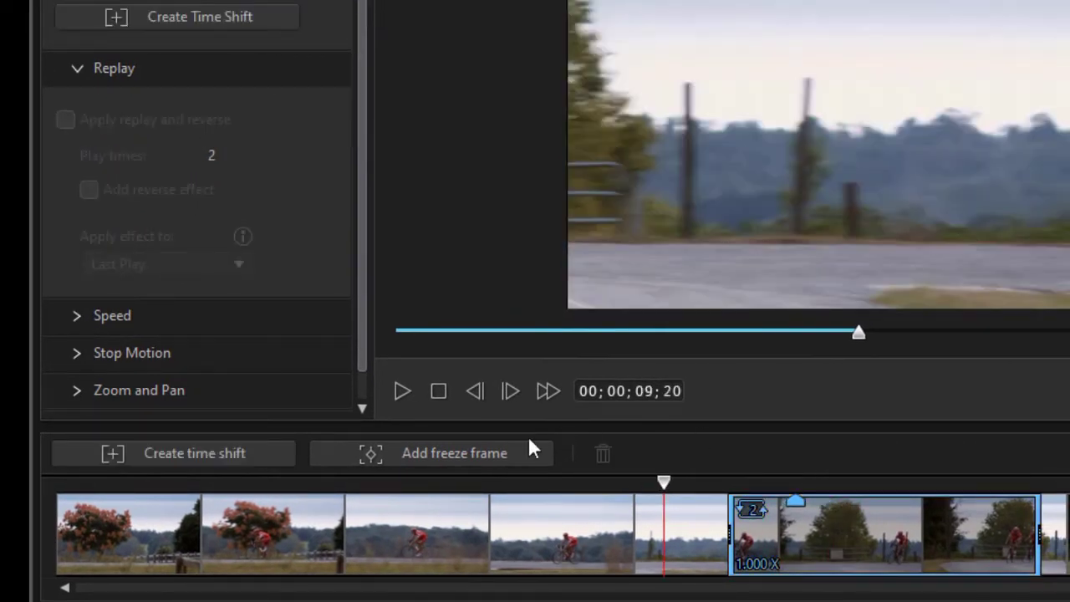
{"action": "left_click", "coordinate": [401, 392]}
{"action": "left_click", "coordinate": [437, 393]}
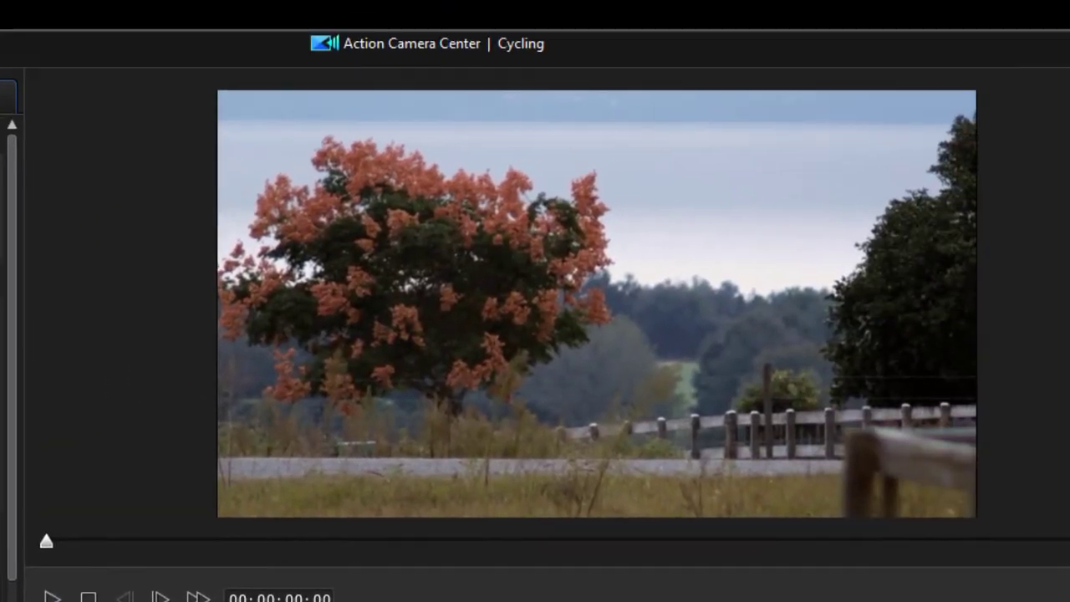
{"action": "left_click", "coordinate": [401, 391]}
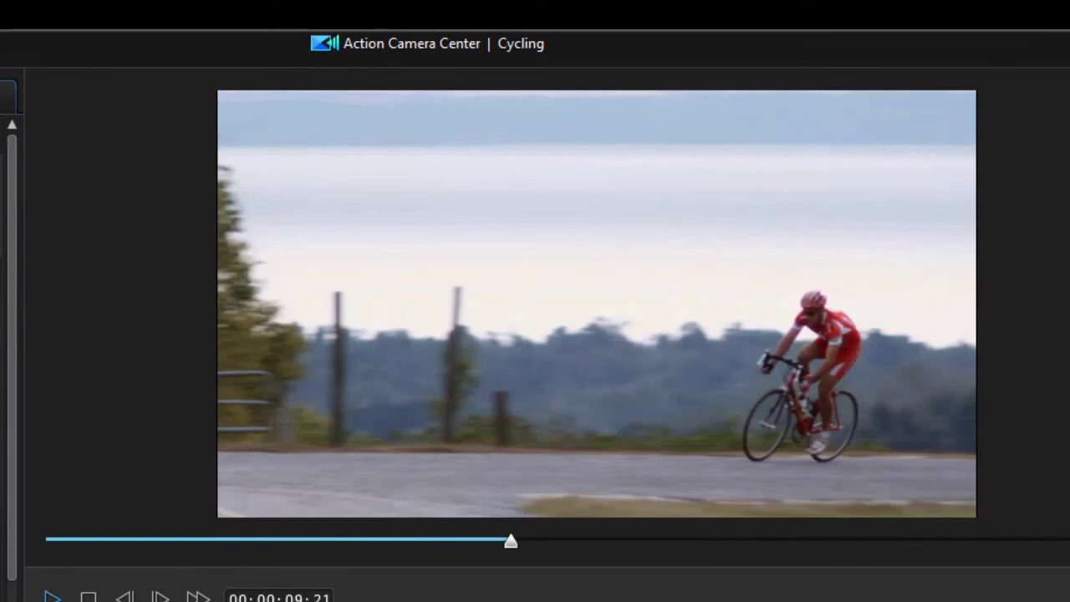
{"action": "left_click", "coordinate": [52, 597]}
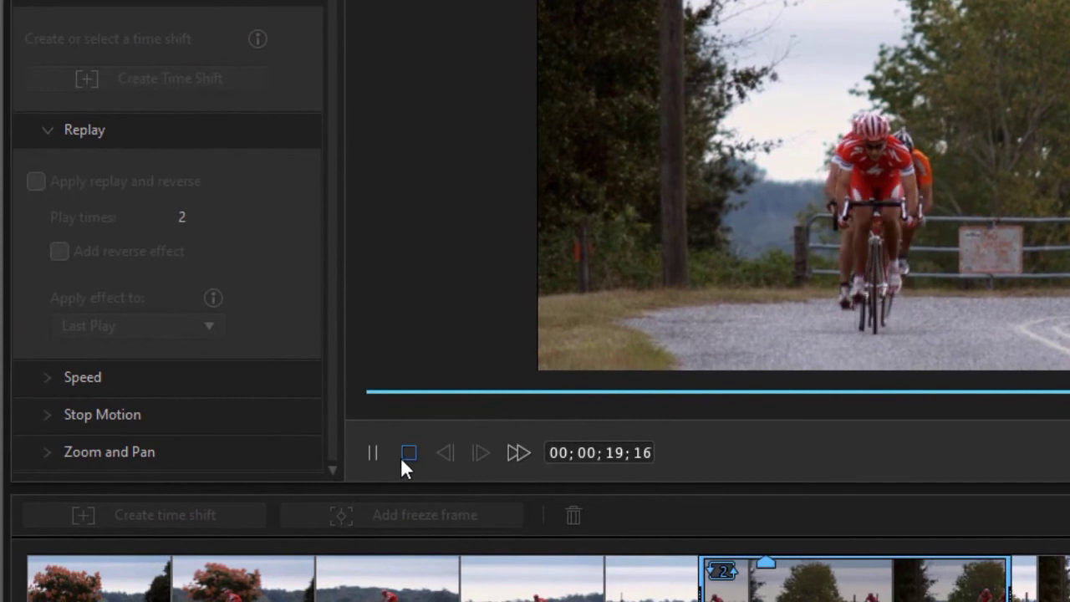
{"action": "left_click", "coordinate": [408, 453]}
- Change the segment's replay Apply effect to option to First Play
{"action": "left_click", "coordinate": [748, 592]}
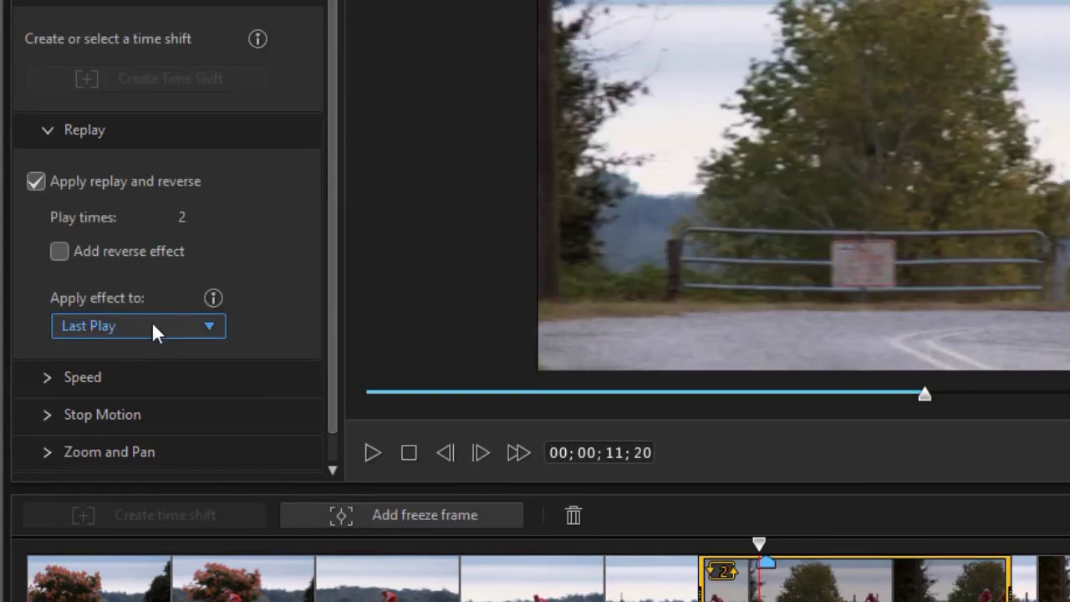
{"action": "left_click", "coordinate": [210, 327]}
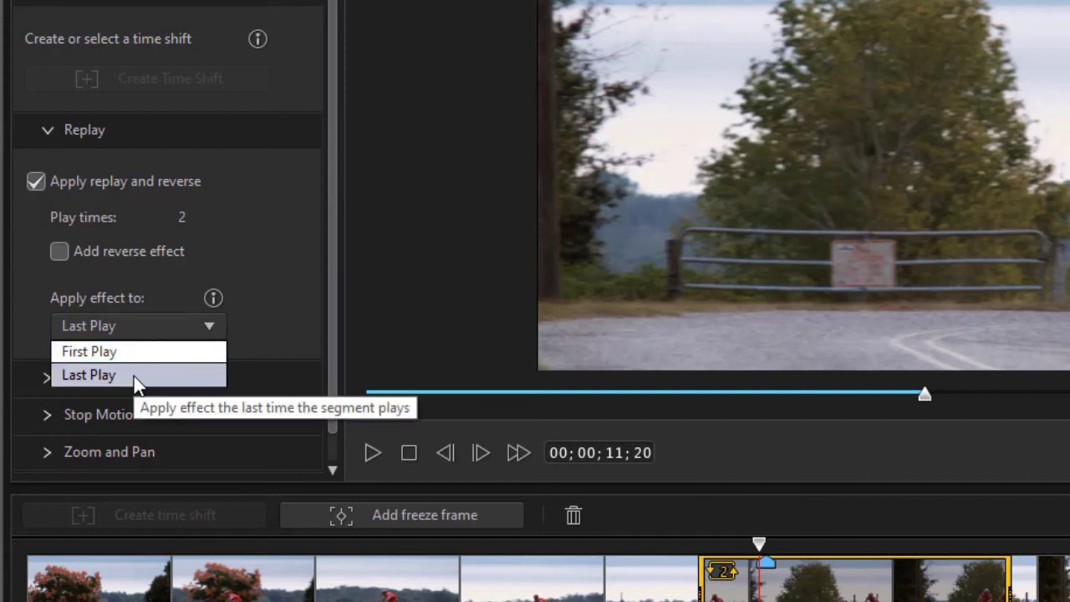
{"action": "left_click", "coordinate": [272, 316]}
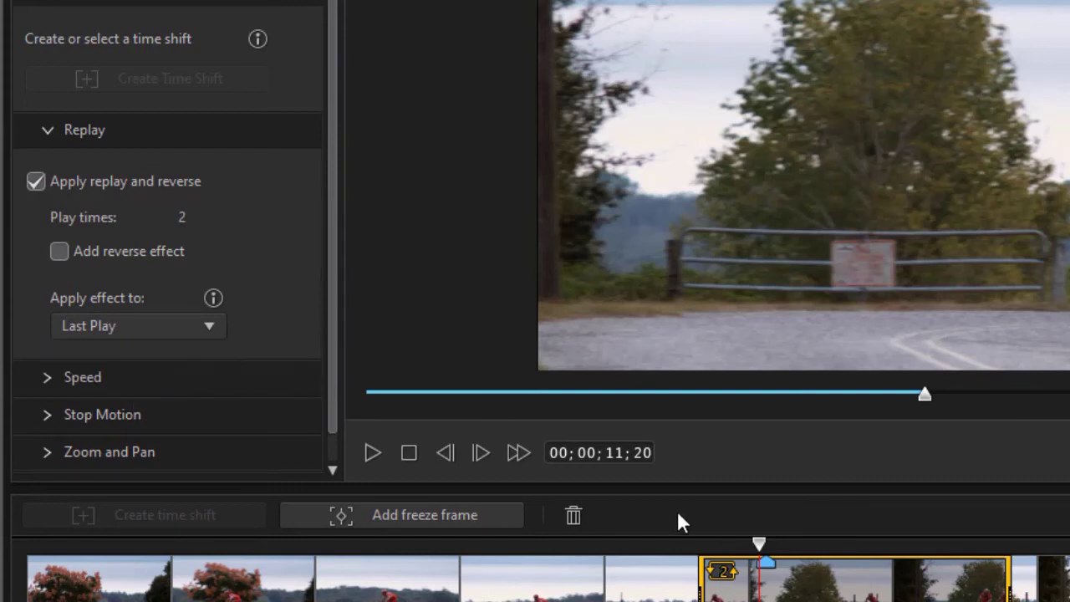
{"action": "left_click", "coordinate": [214, 326]}
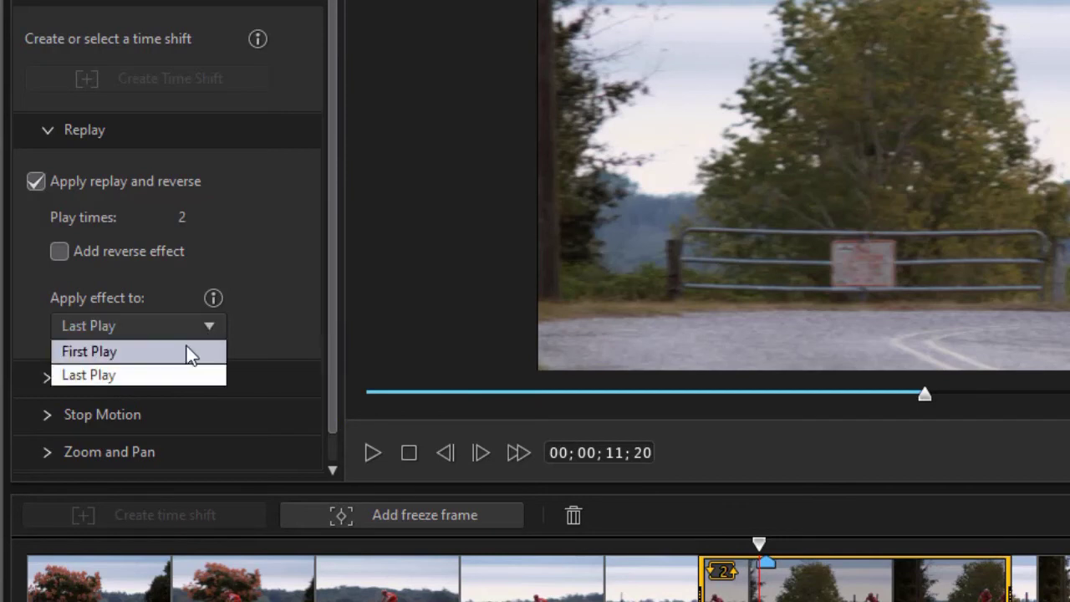
{"action": "left_click", "coordinate": [186, 352]}
- Play the clip from 09;14 to check the First Play replay, then stop
{"action": "left_click_drag", "start_coordinate": [767, 552], "coordinate": [660, 552]}
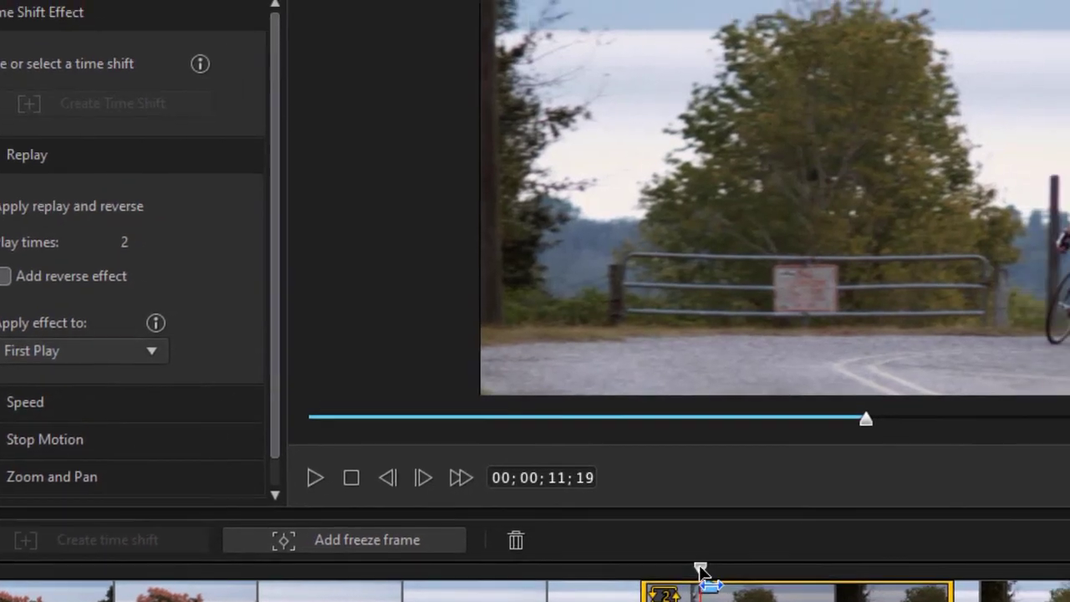
{"action": "left_click_drag", "start_coordinate": [533, 521], "coordinate": [526, 521]}
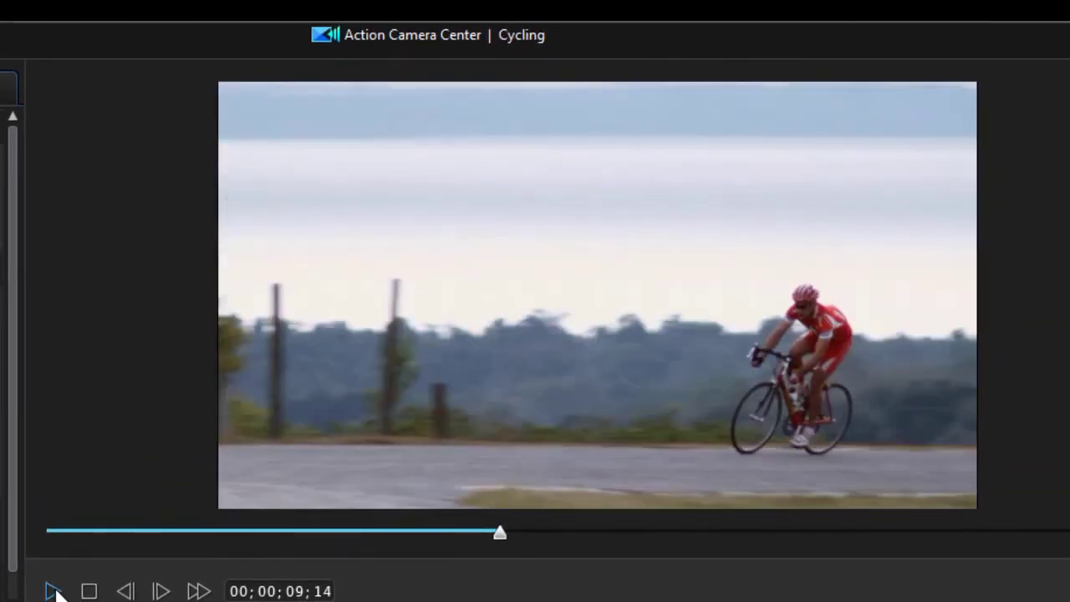
{"action": "left_click", "coordinate": [52, 592]}
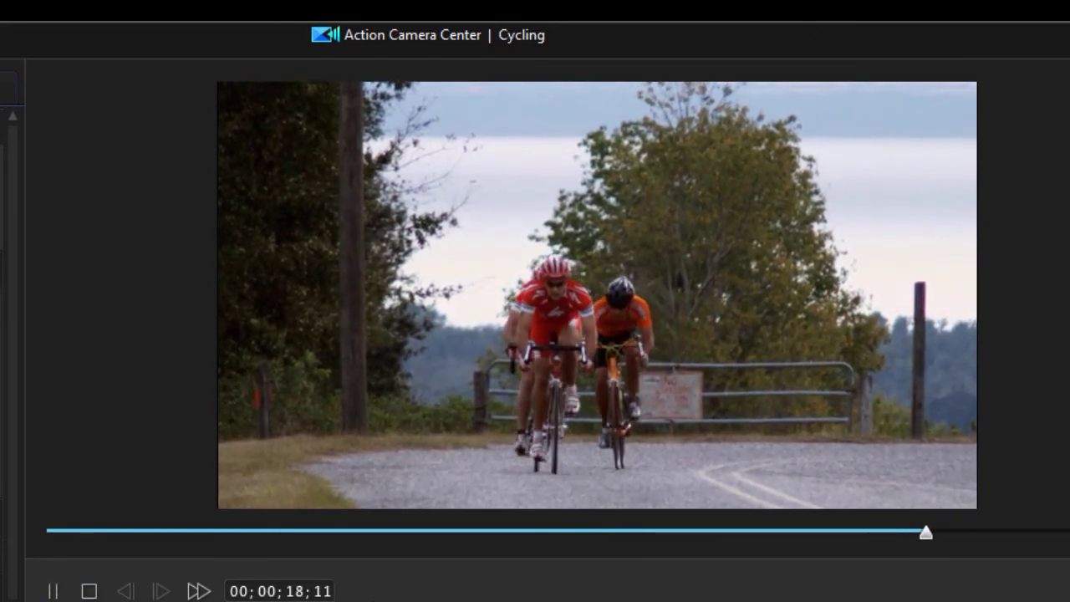
{"action": "left_click", "coordinate": [88, 592]}
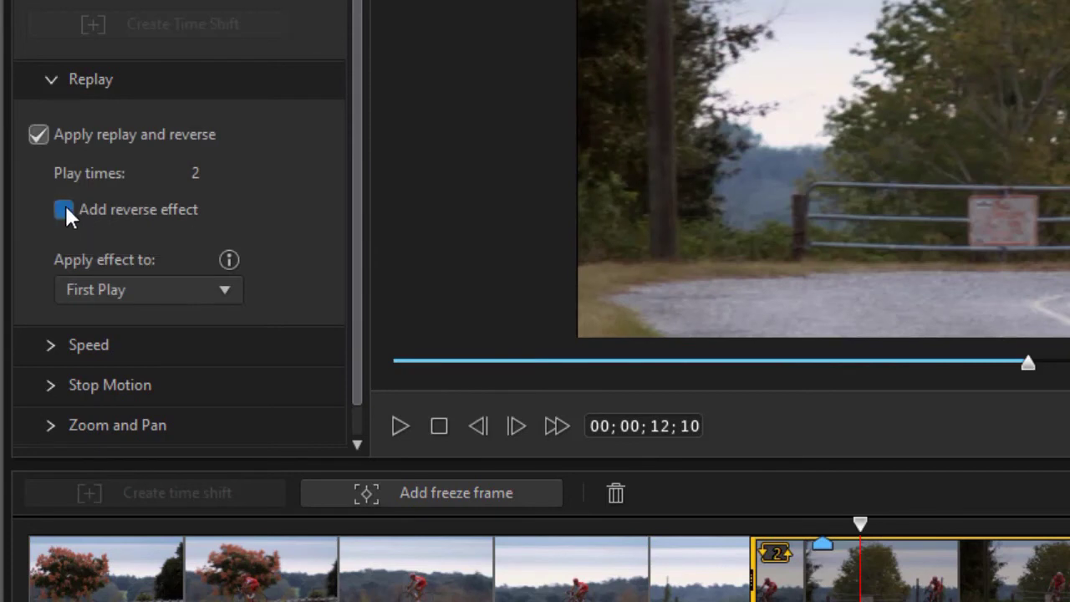
- Tick Add reverse effect on the replay and move the playhead back to 10;01
{"action": "left_click", "coordinate": [63, 209]}
{"action": "left_click_drag", "start_coordinate": [859, 524], "coordinate": [705, 527]}
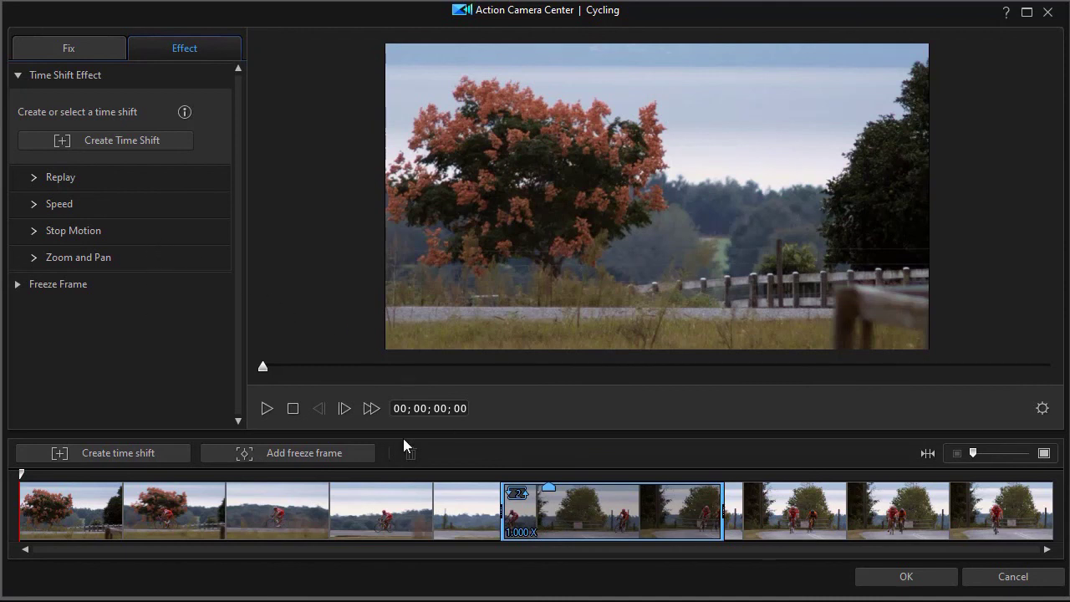
- Accept the time-shift edits and select the Cycling clip near 00;04;23 on the timeline
{"action": "left_click", "coordinate": [881, 579]}
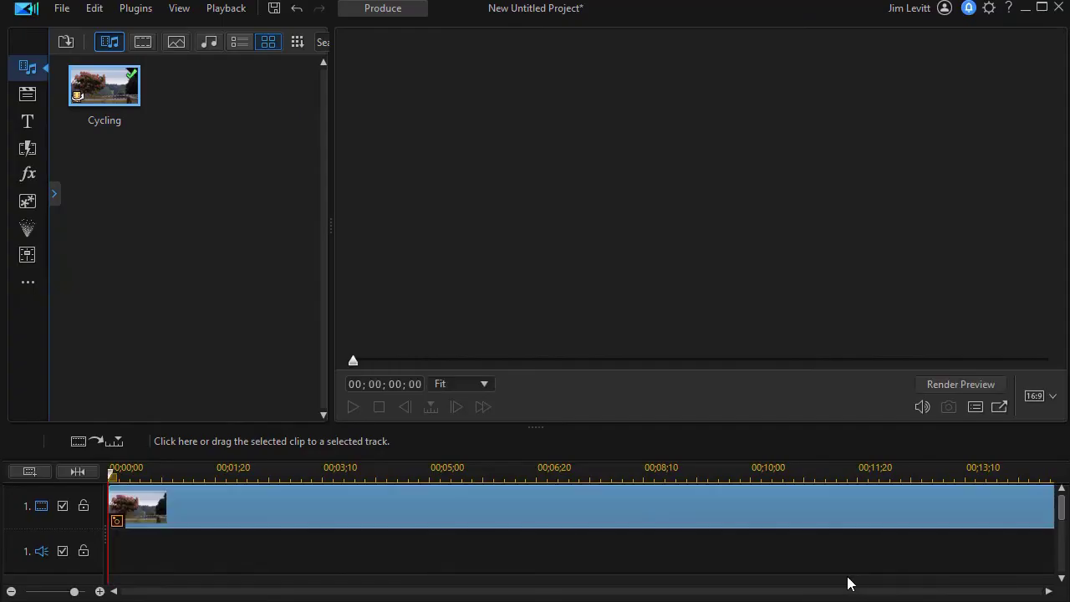
{"action": "left_click", "coordinate": [171, 505]}
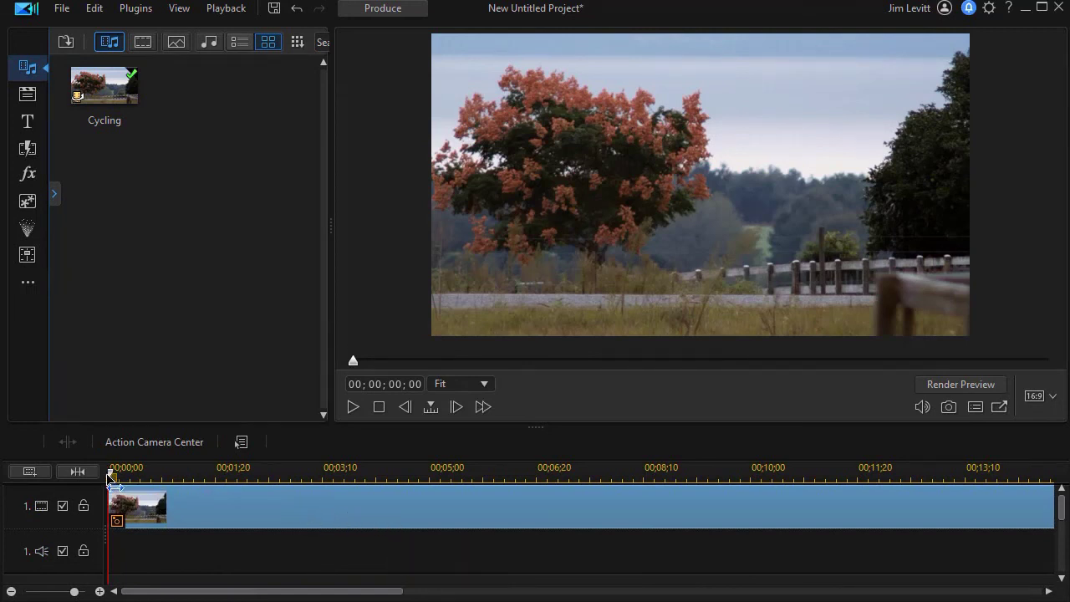
{"action": "left_click_drag", "start_coordinate": [111, 484], "coordinate": [454, 514]}
- Reopen the Cycling clip in Action Camera Center at its time-shift segment
{"action": "left_click", "coordinate": [483, 514]}
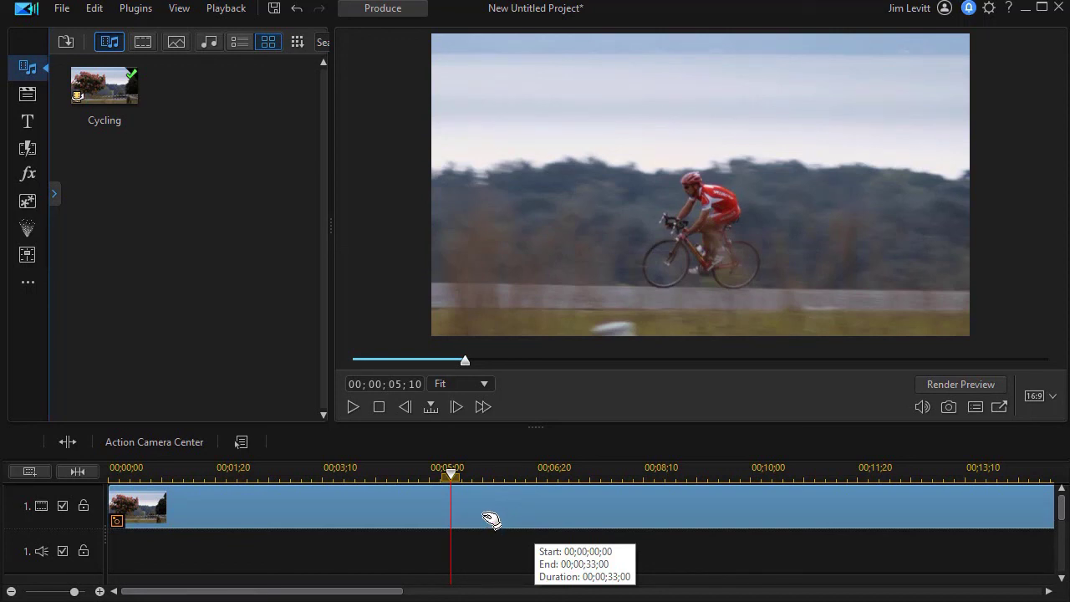
{"action": "double_click", "coordinate": [480, 514]}
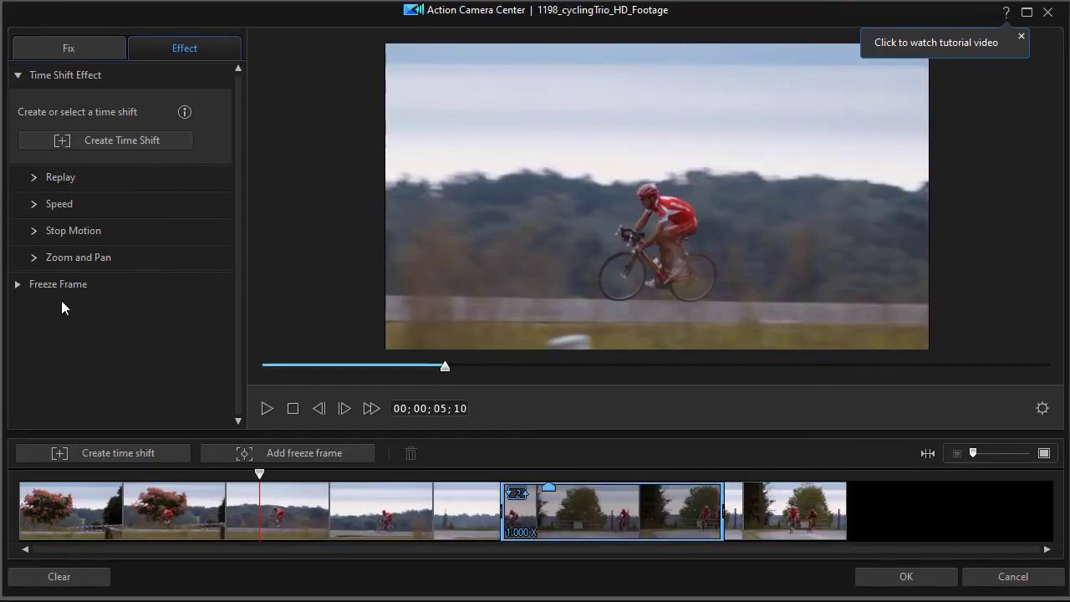
{"action": "left_click", "coordinate": [566, 507]}
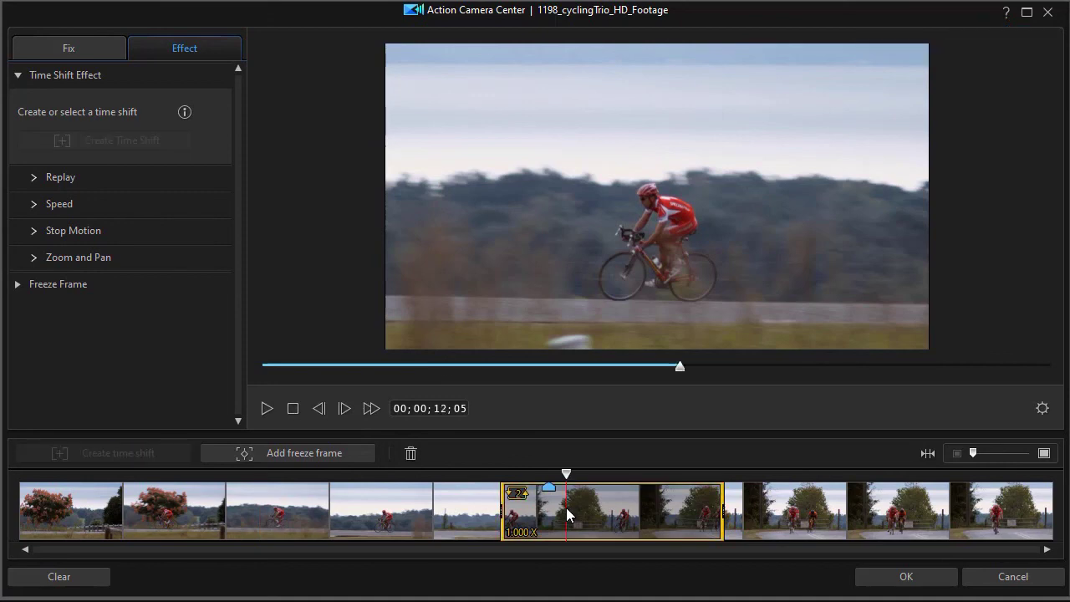